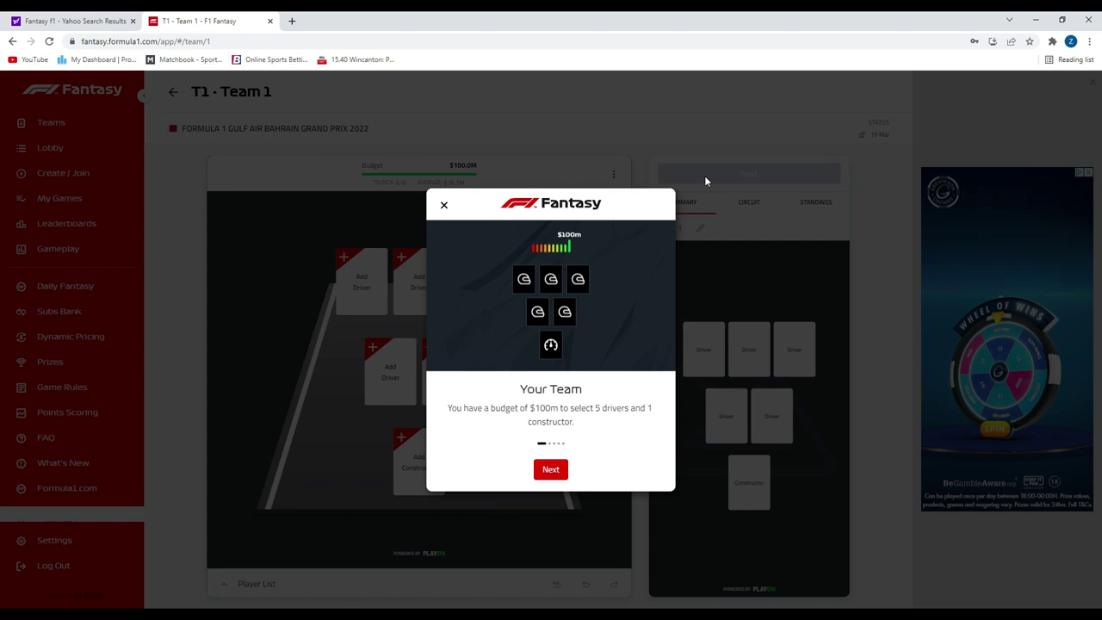
Step: Step through the intro tour's Turbo Driver, Mega Driver, Wildcard and Points Scoring pages to start picking
click(555, 469)
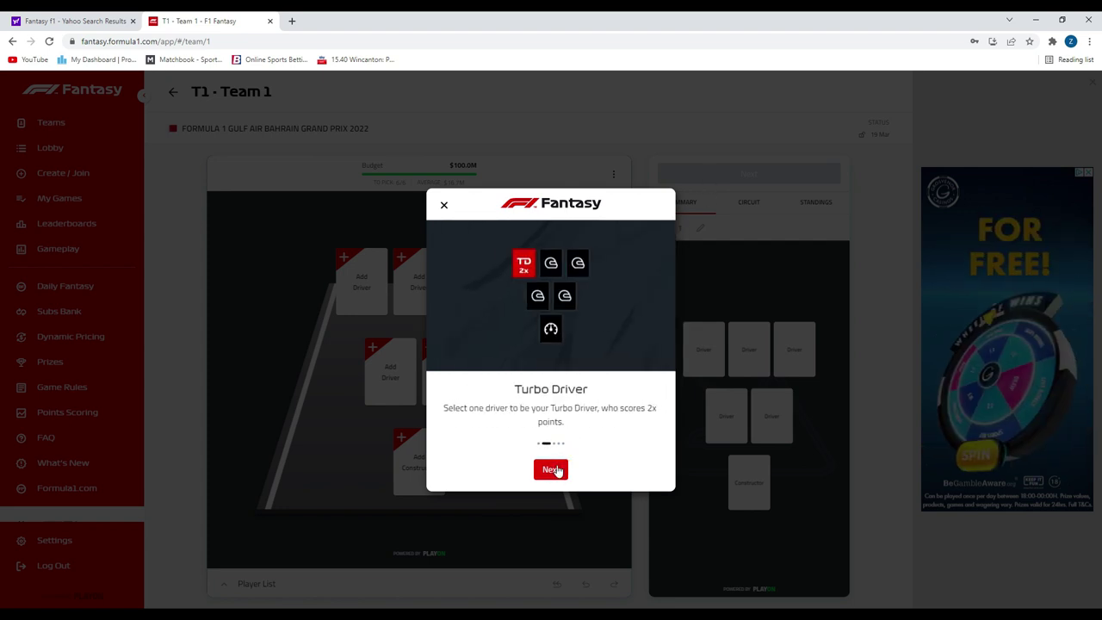
click(555, 469)
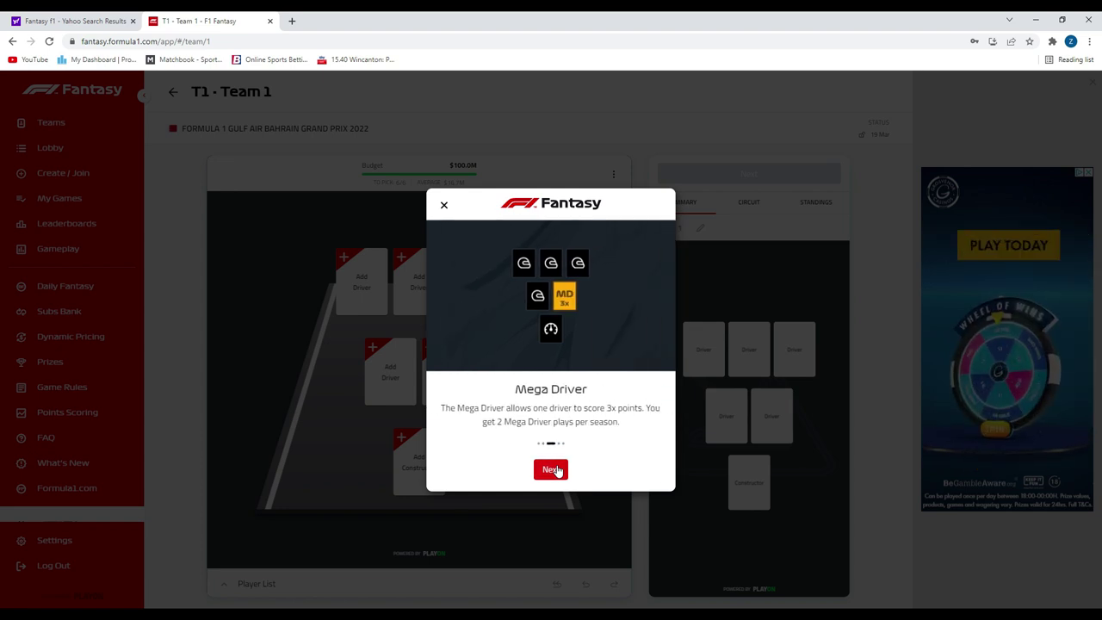
click(556, 469)
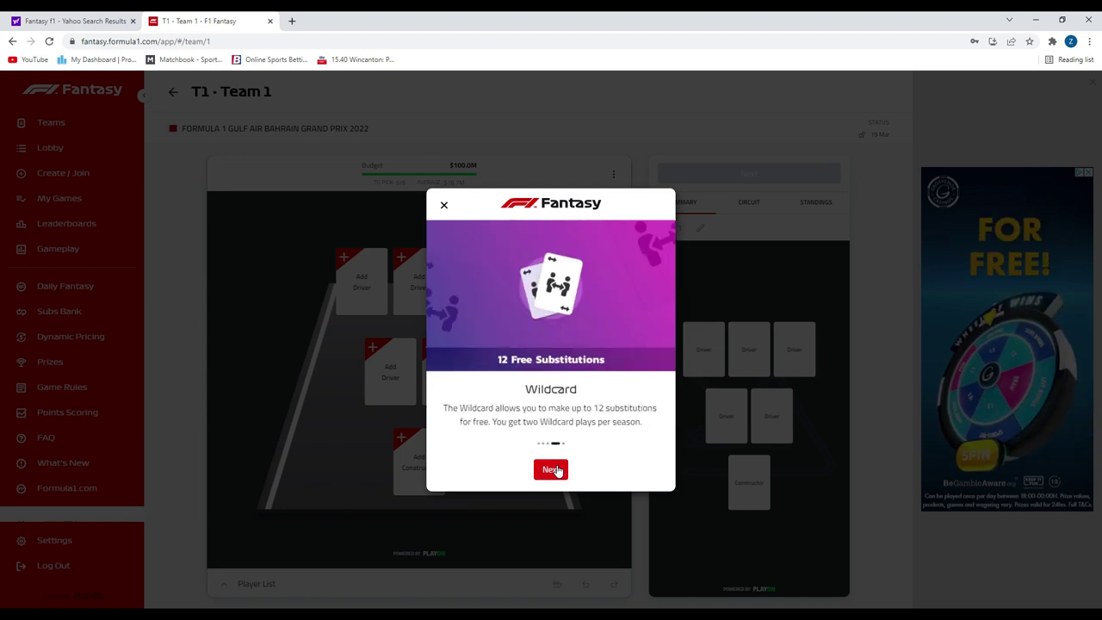
click(556, 469)
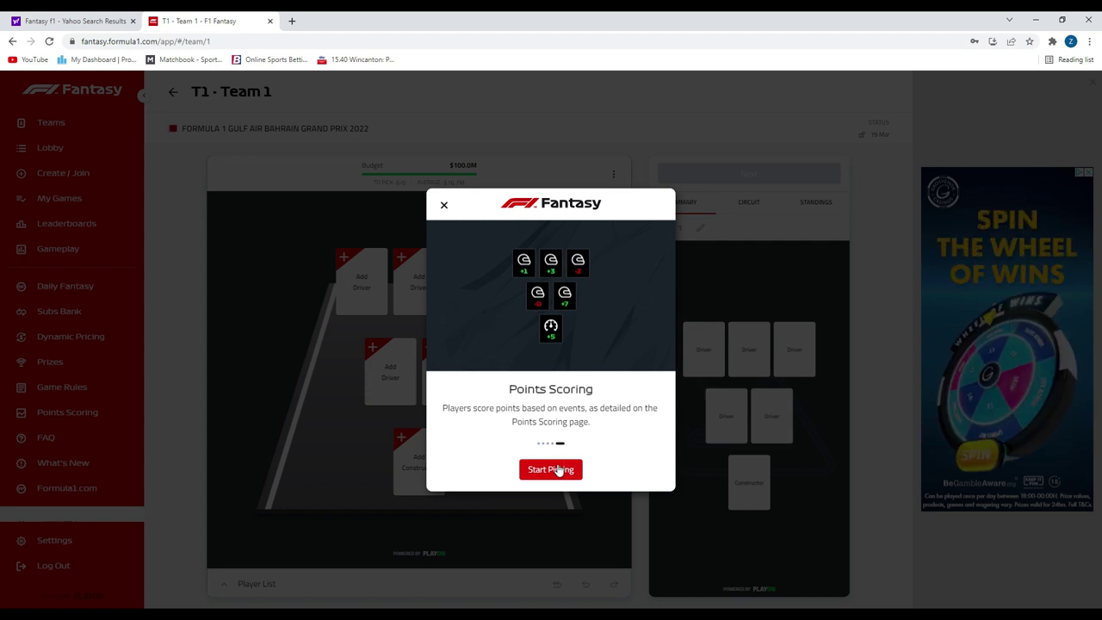
click(556, 469)
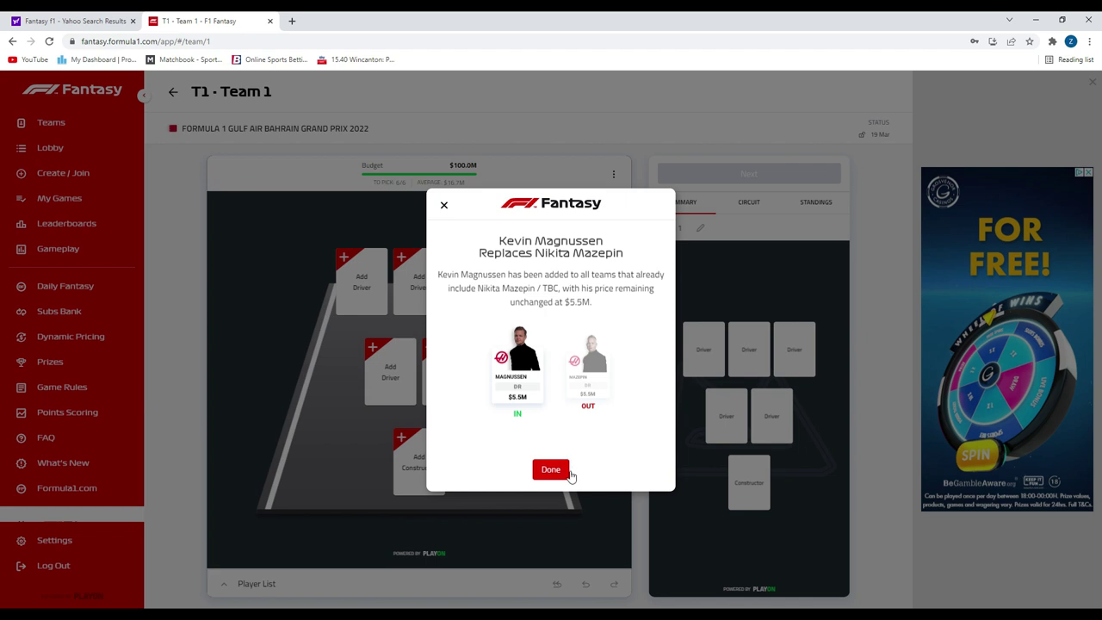
Step: Dismiss the Magnussen notice, open the constructor list and review Williams' performance details
click(551, 470)
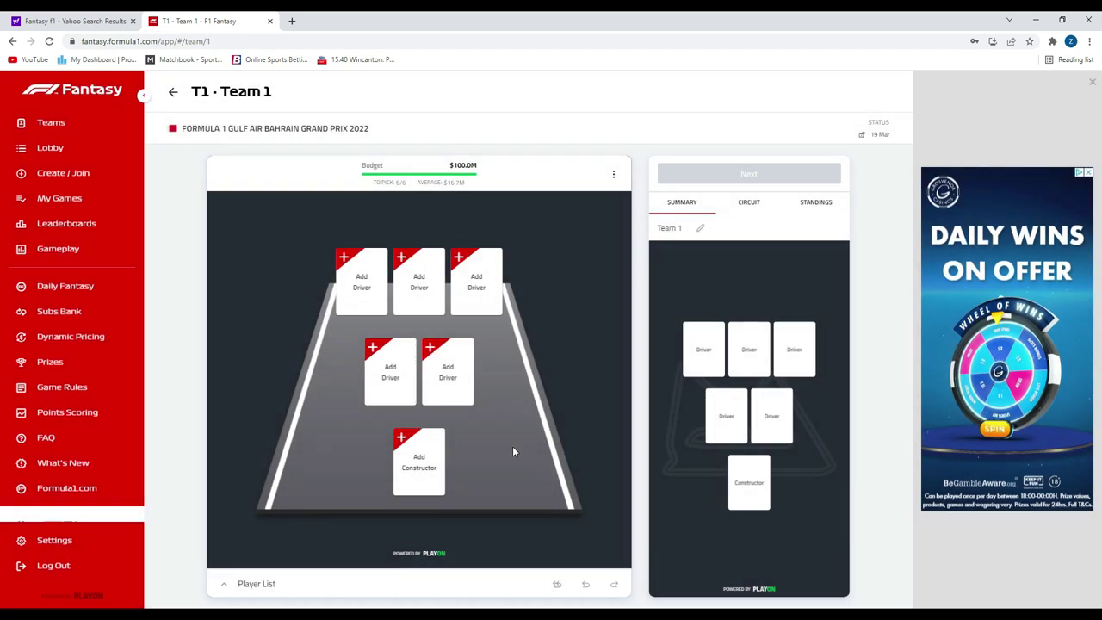
click(415, 448)
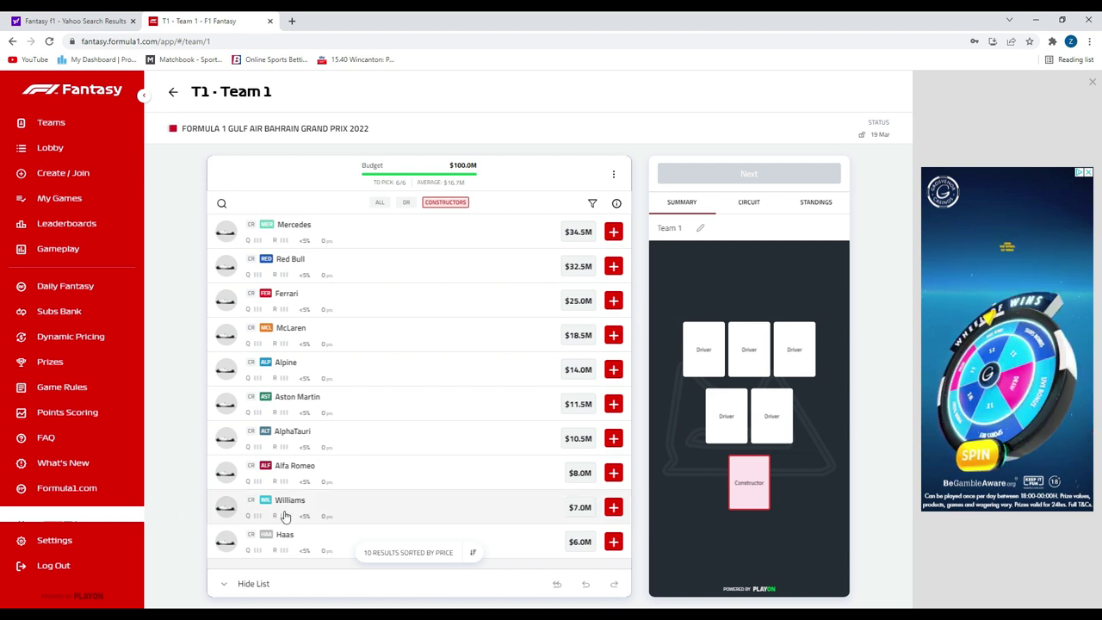
click(398, 513)
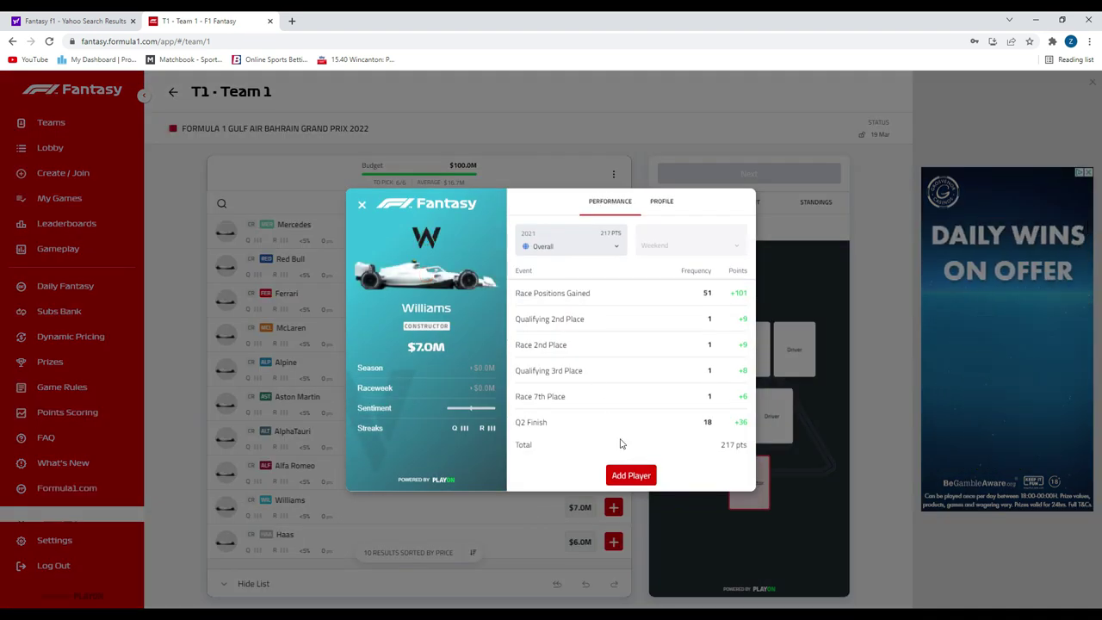
click(362, 206)
Step: Add Williams as Team 1's constructor and Mick Schumacher as its first driver
click(613, 507)
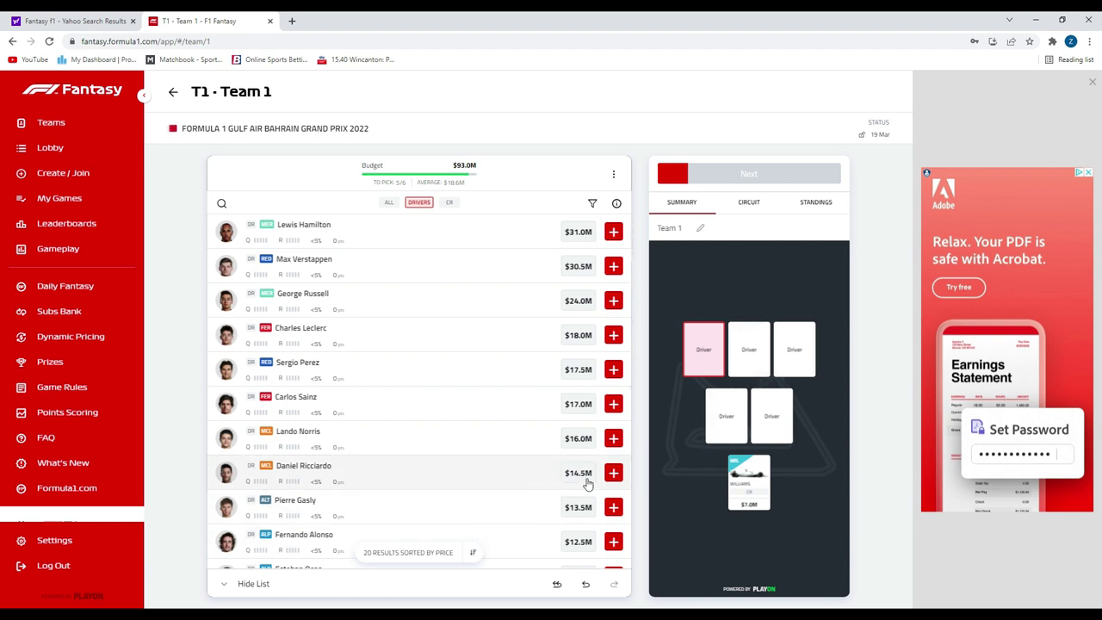
scroll(575, 480, down, 5)
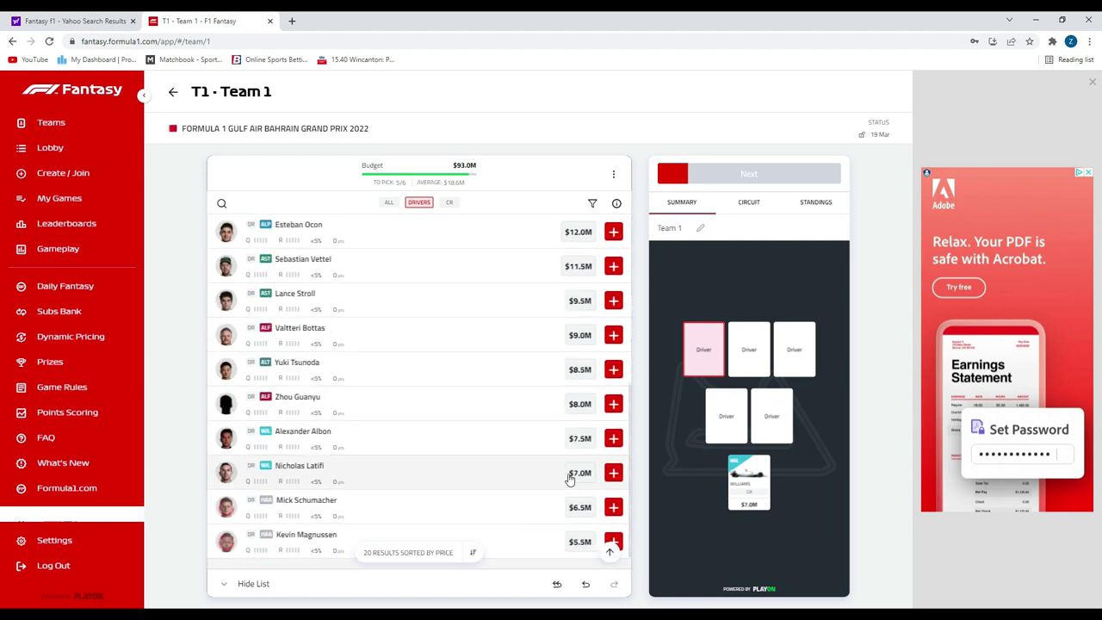
click(612, 508)
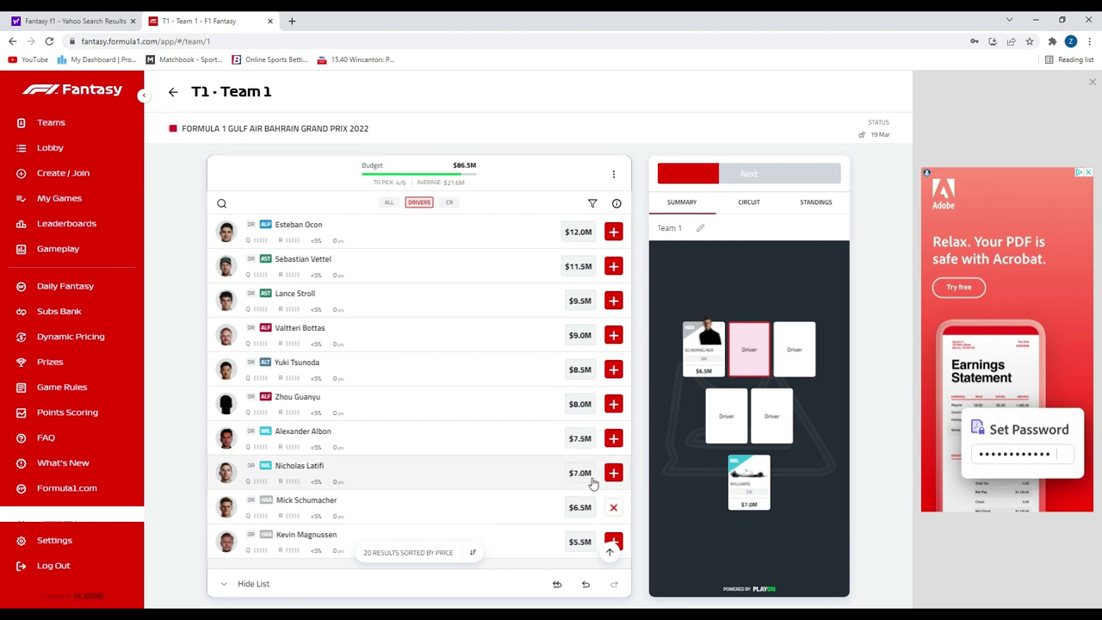
Step: Add Lando Norris, Carlos Sainz and George Russell to Team 1's drivers
scroll(376, 461, up, 4)
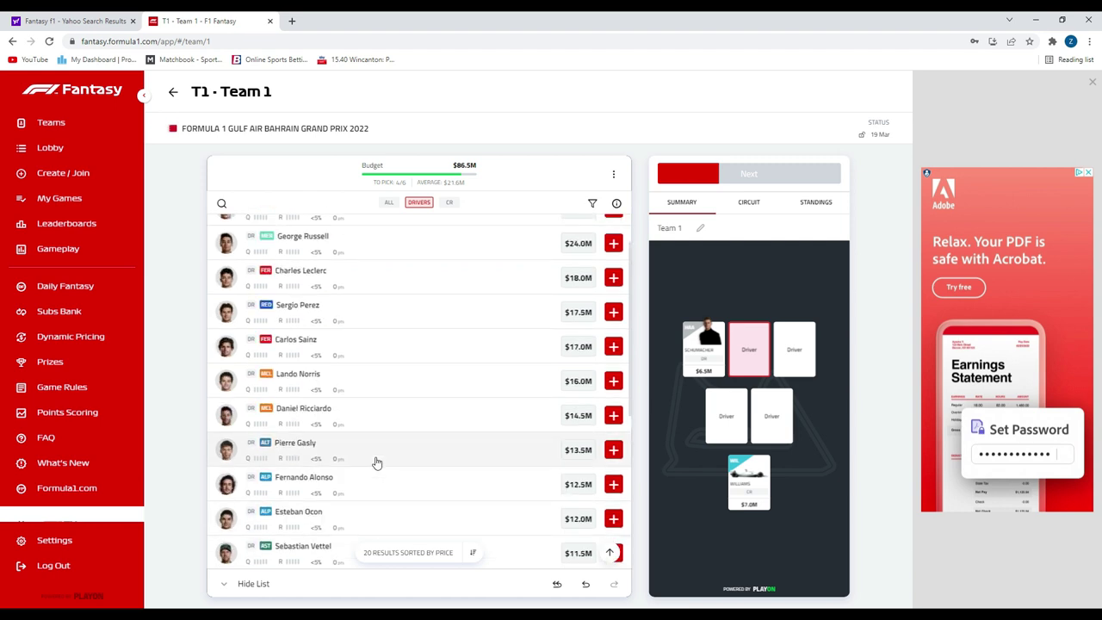
click(614, 384)
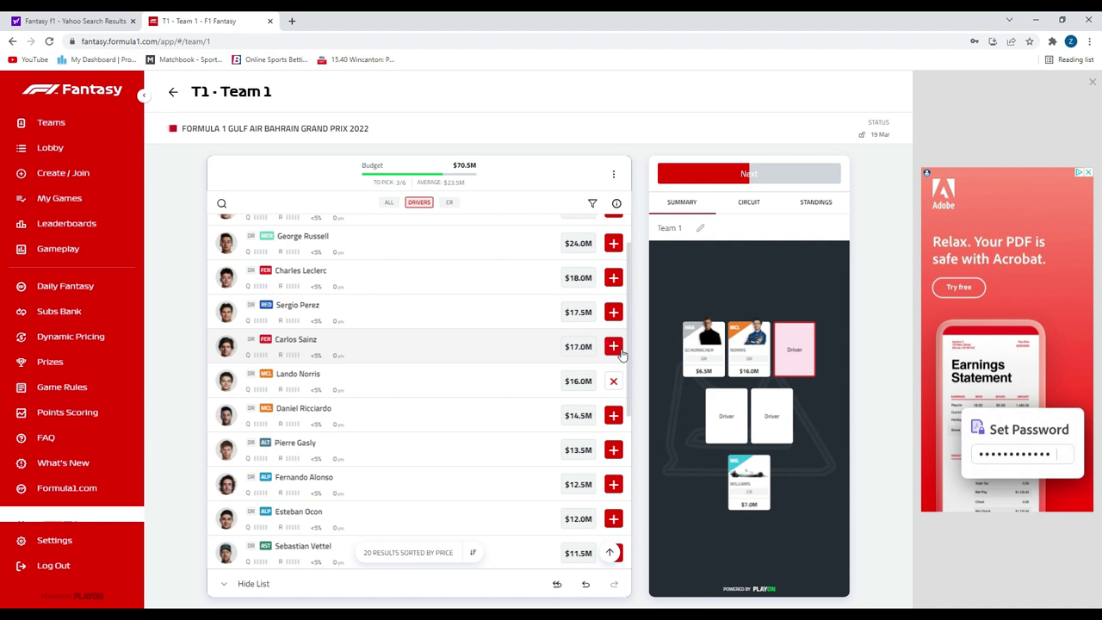
click(616, 347)
scroll(615, 334, up, 1)
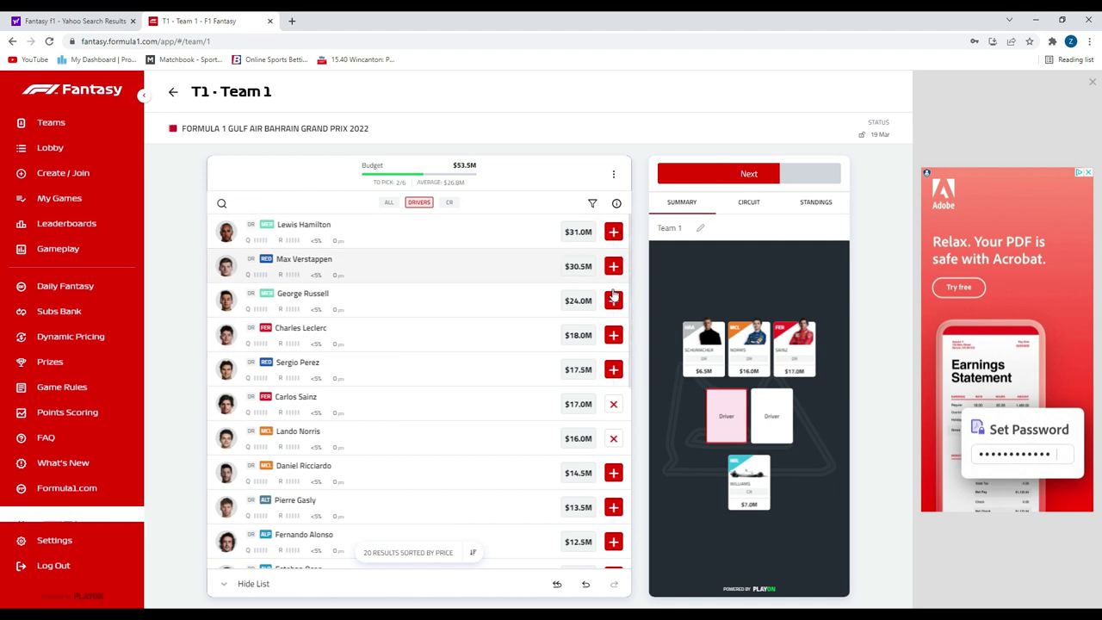
click(615, 305)
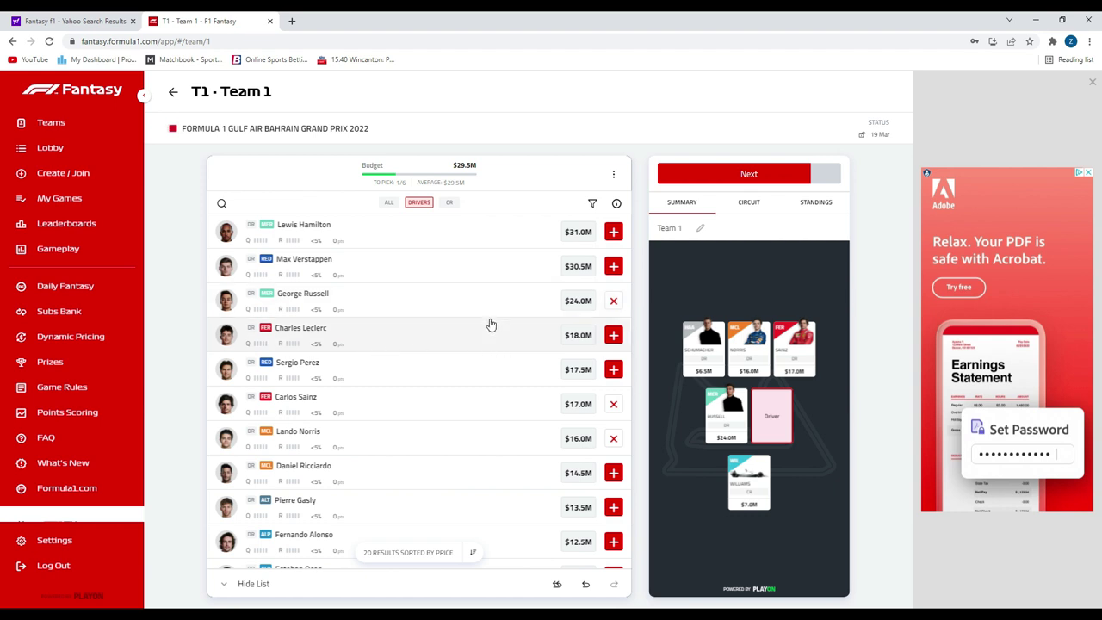
scroll(491, 324, down, 3)
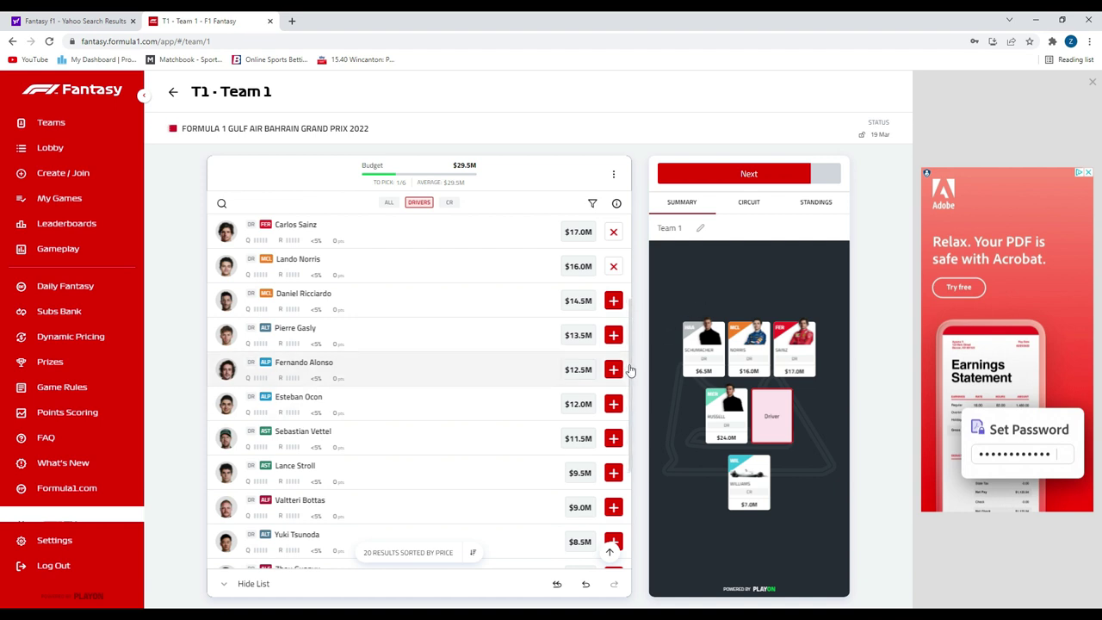
scroll(606, 465, down, 1)
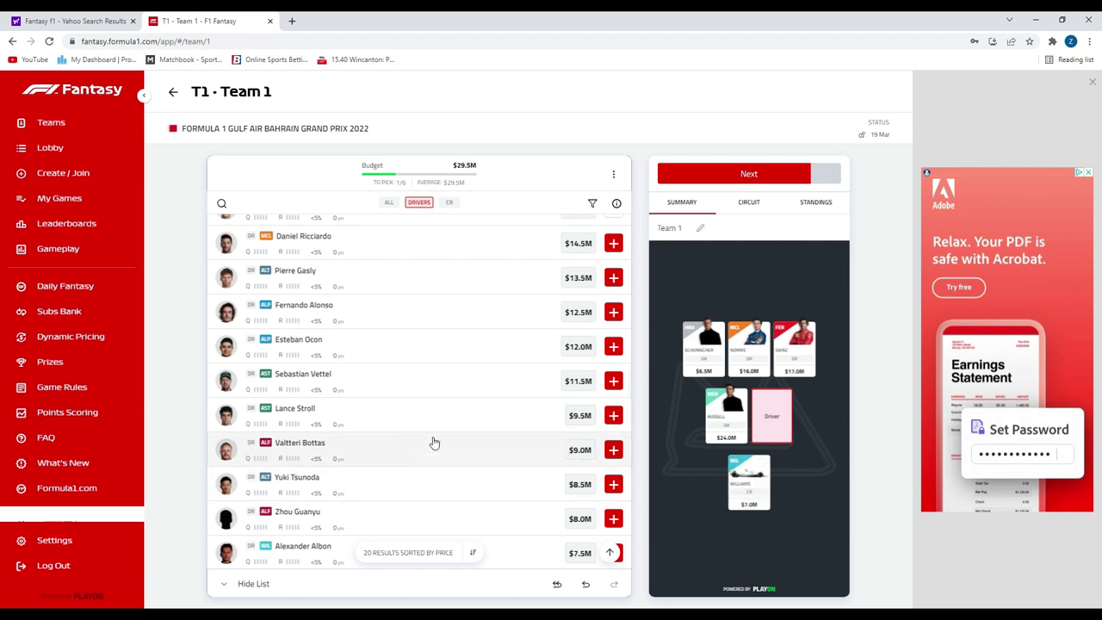
scroll(478, 402, up, 3)
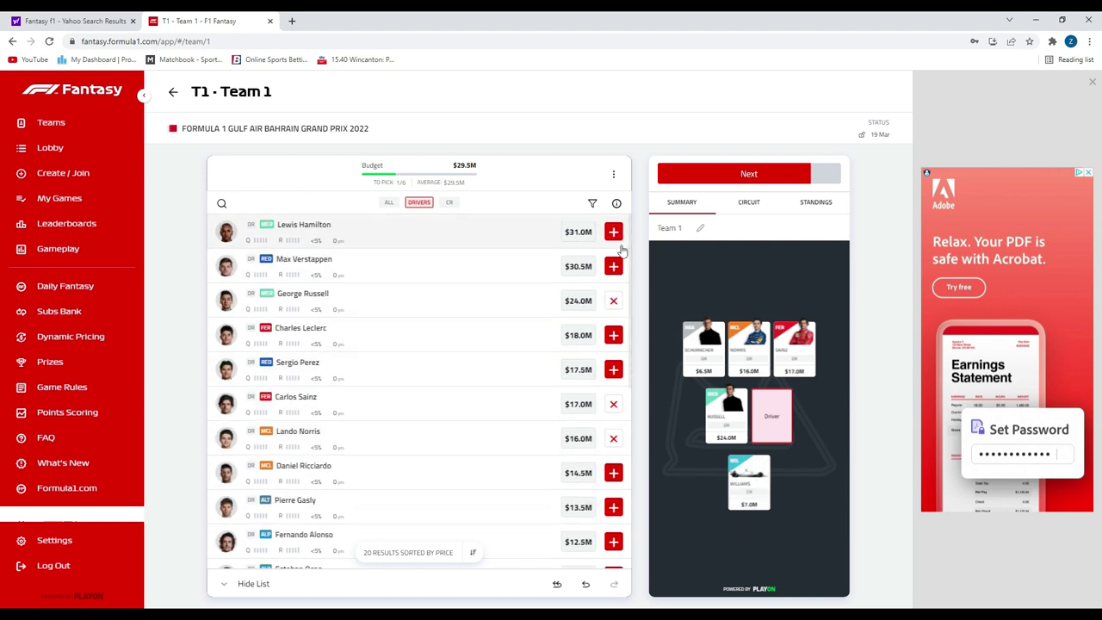
Step: Try Verstappen and Hamilton, overrunning the budget, and drop Mick Schumacher from Team 1
click(614, 266)
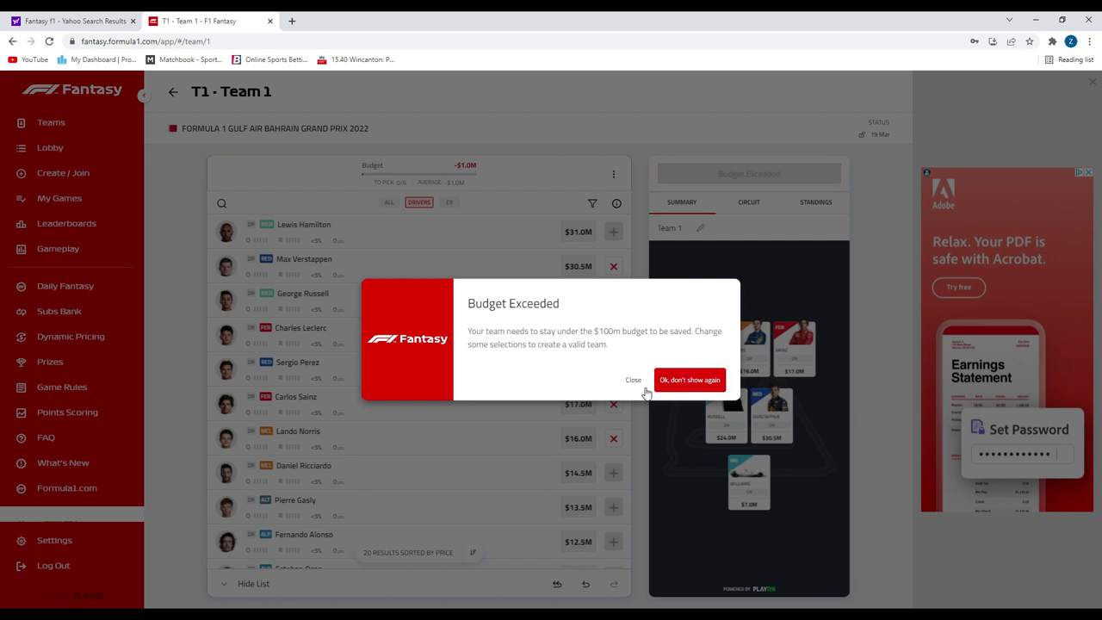
click(634, 379)
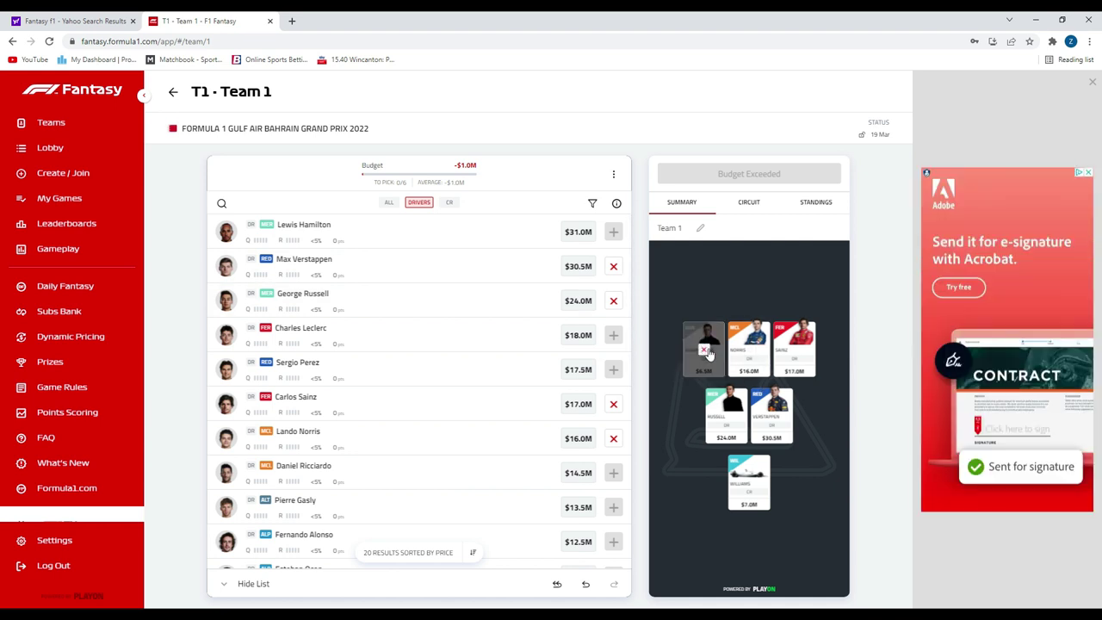
click(704, 350)
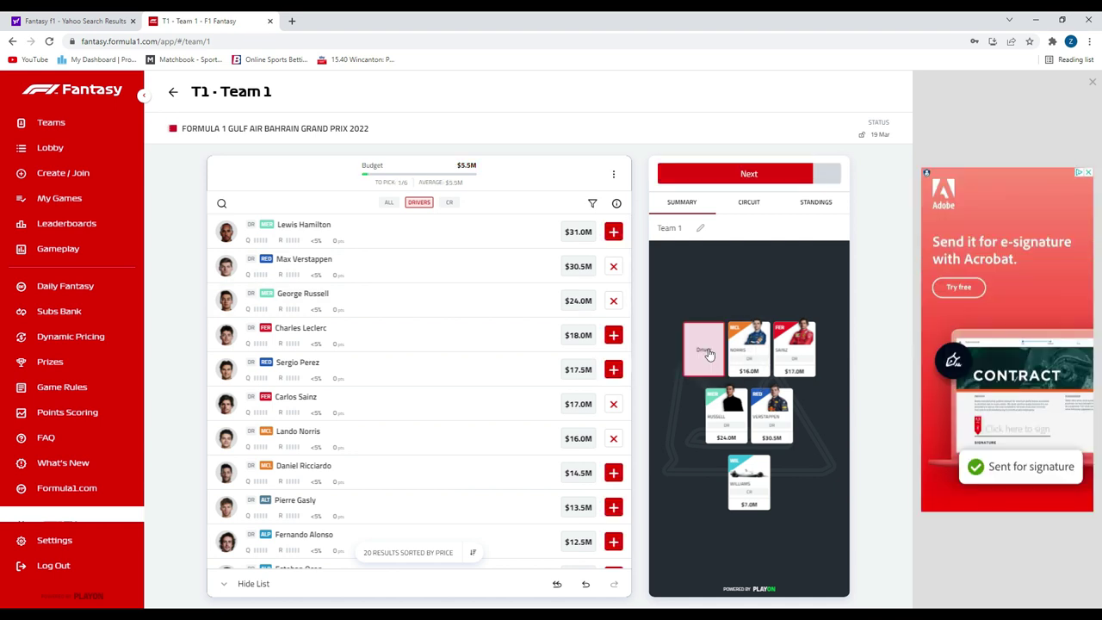
click(769, 418)
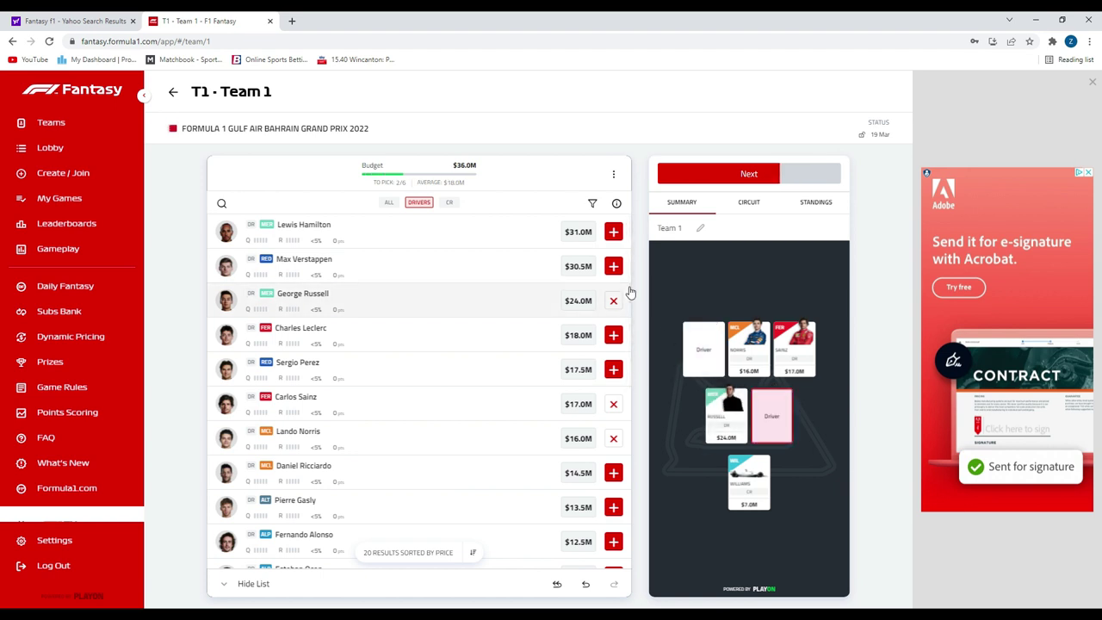
click(614, 232)
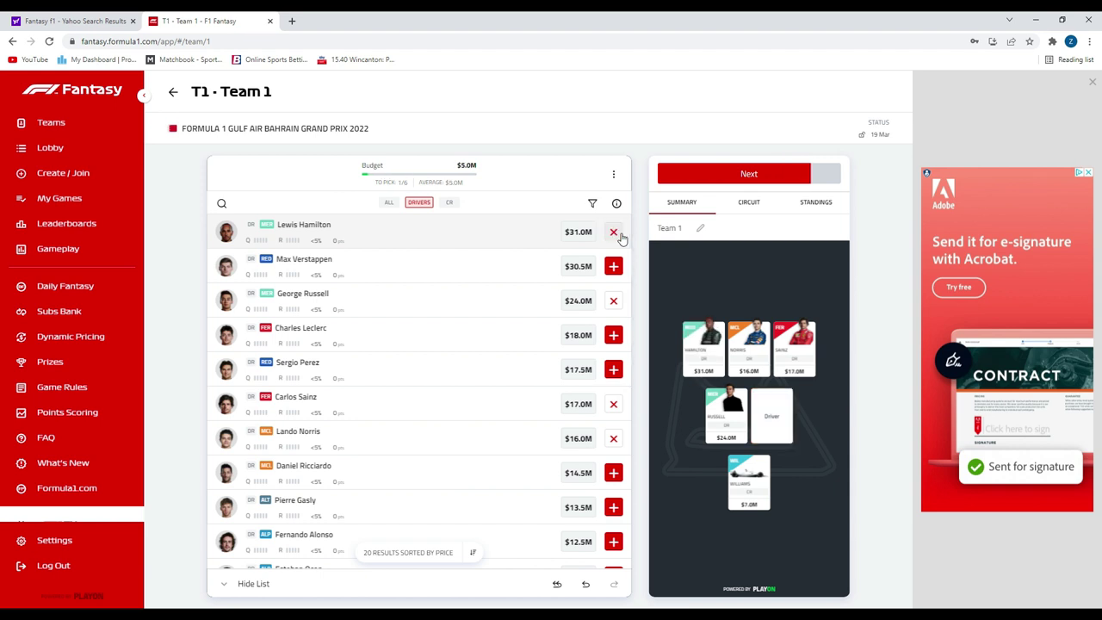
click(613, 234)
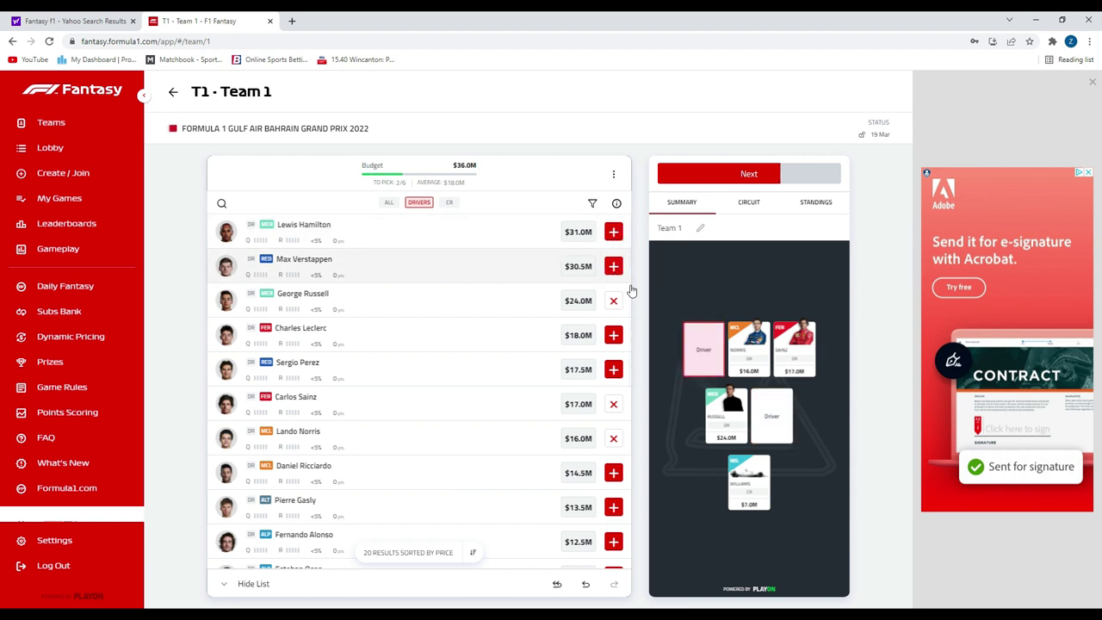
Step: Add Max Verstappen and Kevin Magnussen to complete Team 1 at $0.0M
click(614, 267)
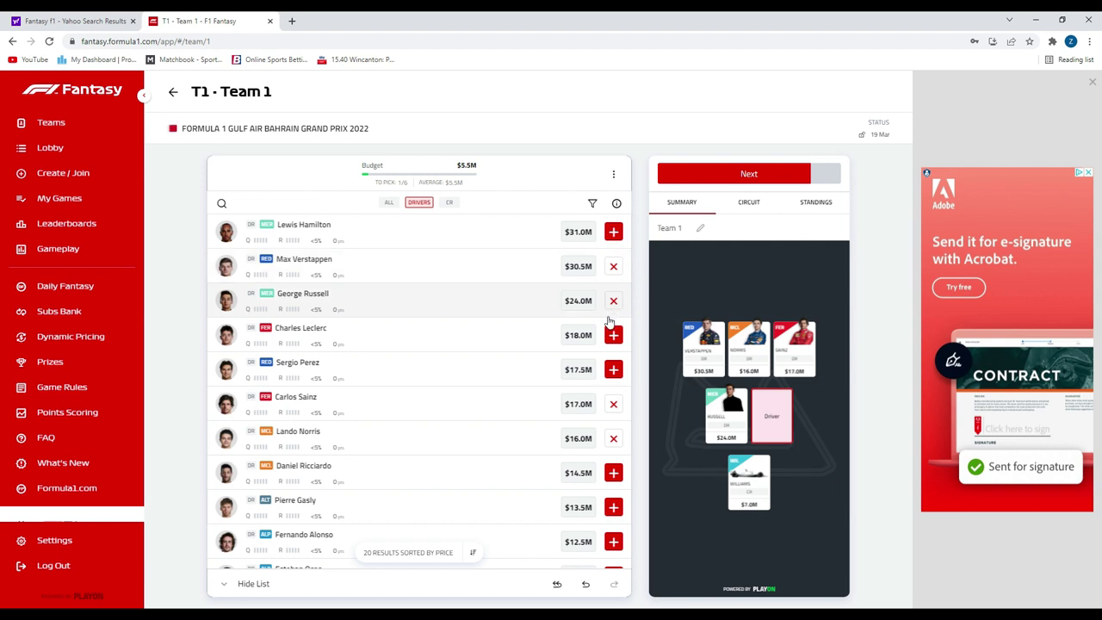
scroll(617, 345, down, 4)
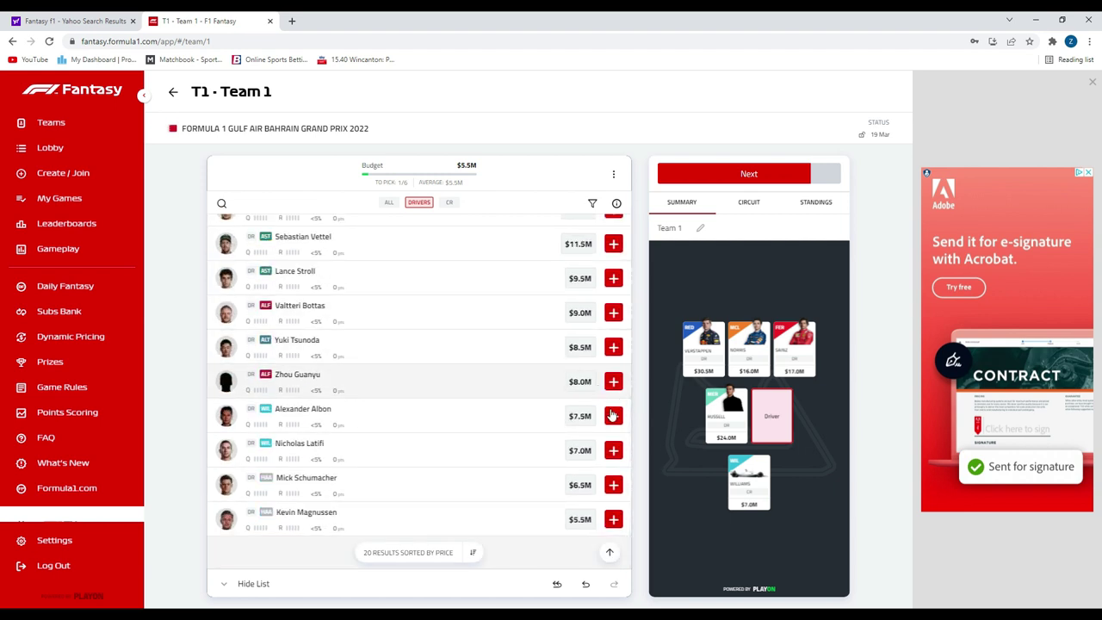
click(613, 517)
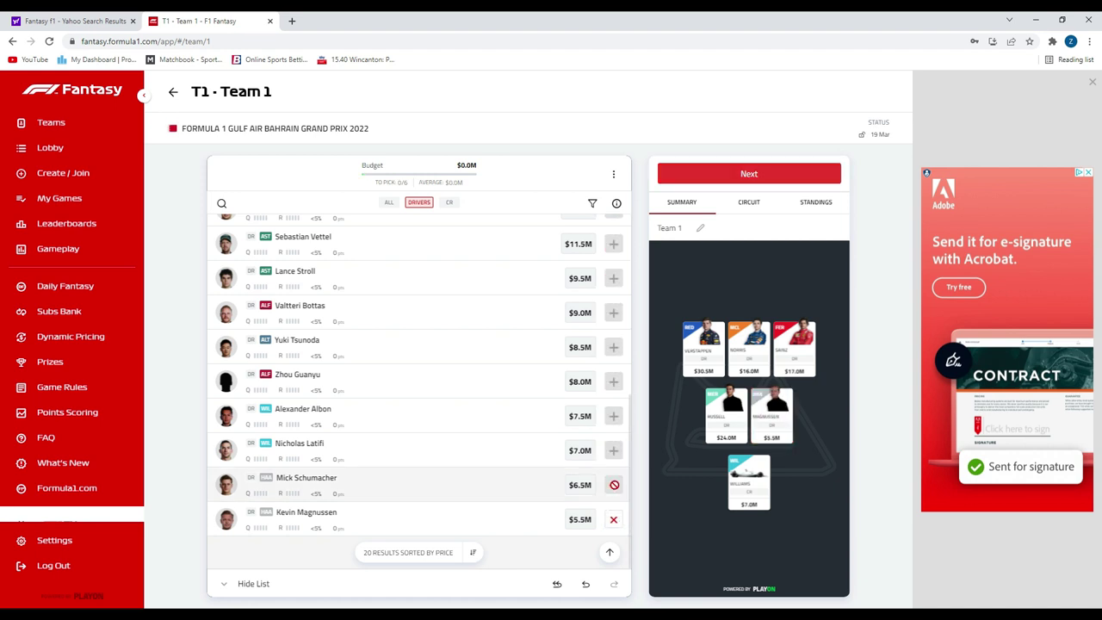
scroll(594, 472, up, 4)
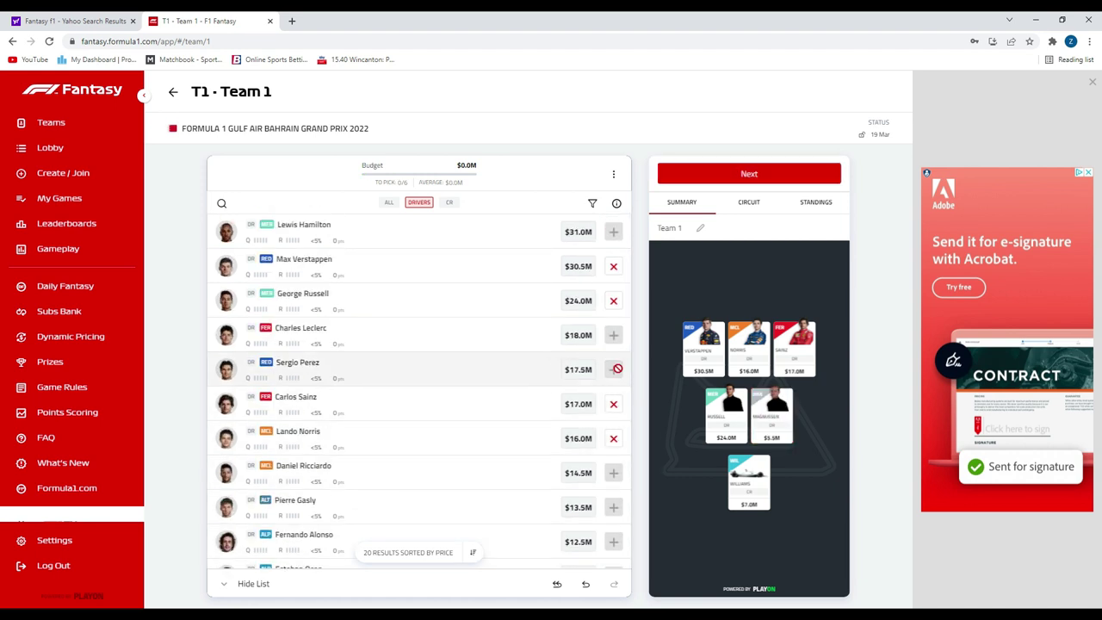
Step: Make Lando Norris Team 1's Turbo Driver and choose McLaren as favourite team
click(723, 175)
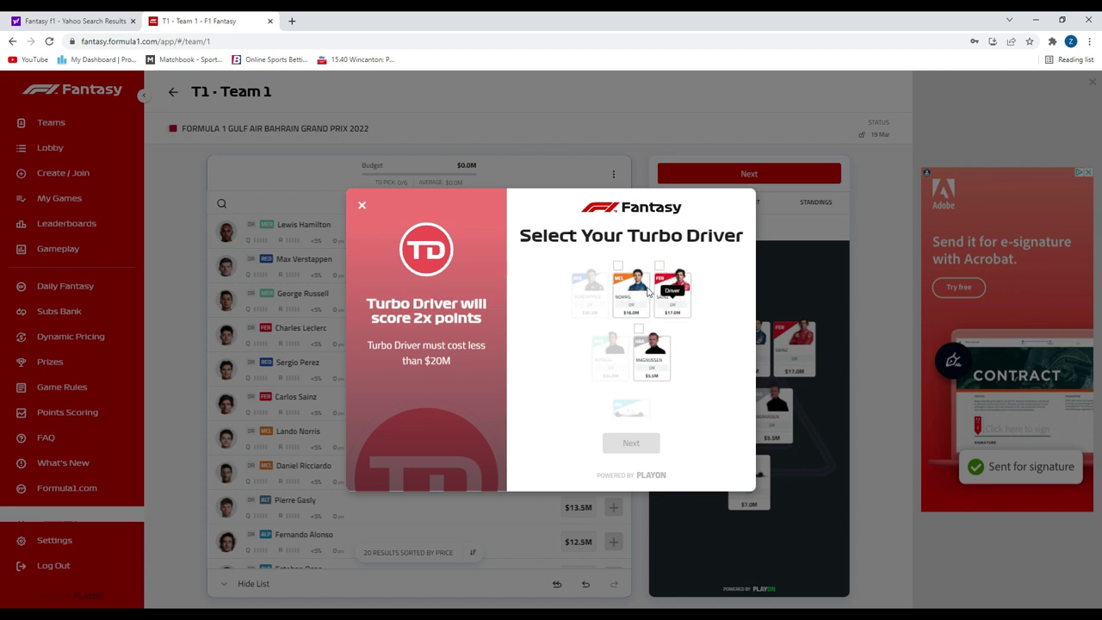
click(623, 269)
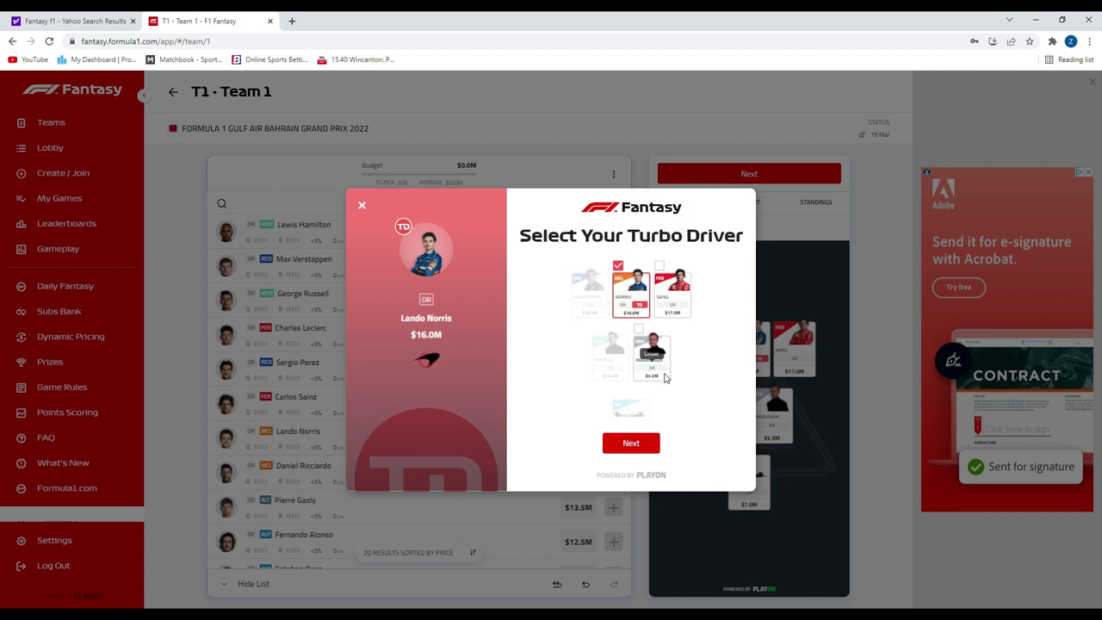
click(630, 443)
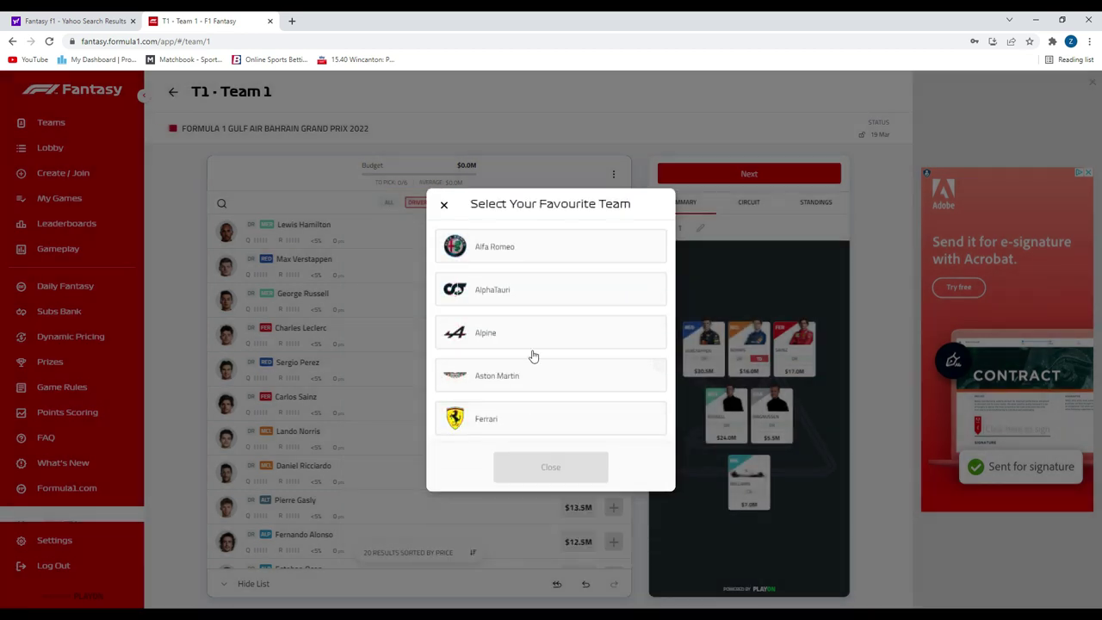
scroll(545, 370, down, 2)
click(539, 378)
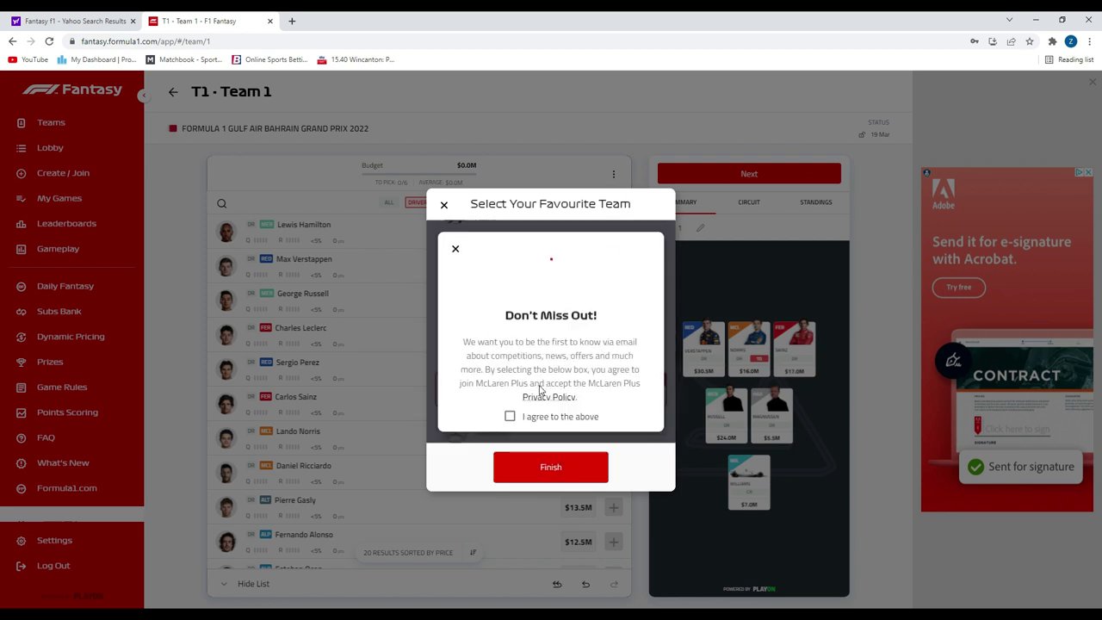
Step: Save Team 1, create the ZachF1 league with one team per player, then go to the Lobby
click(547, 466)
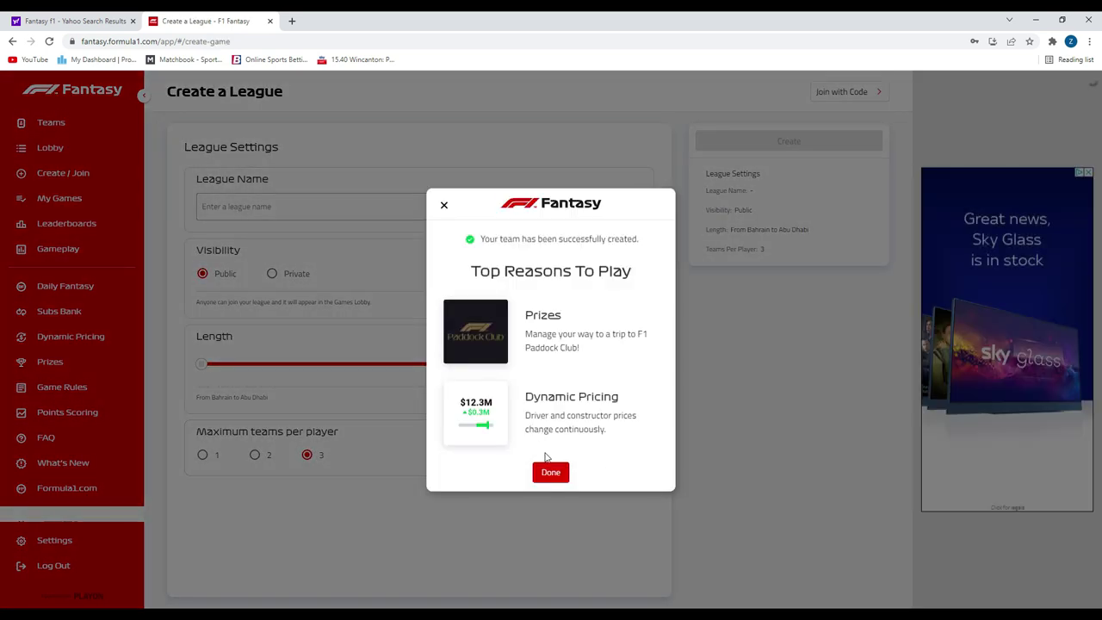
click(552, 471)
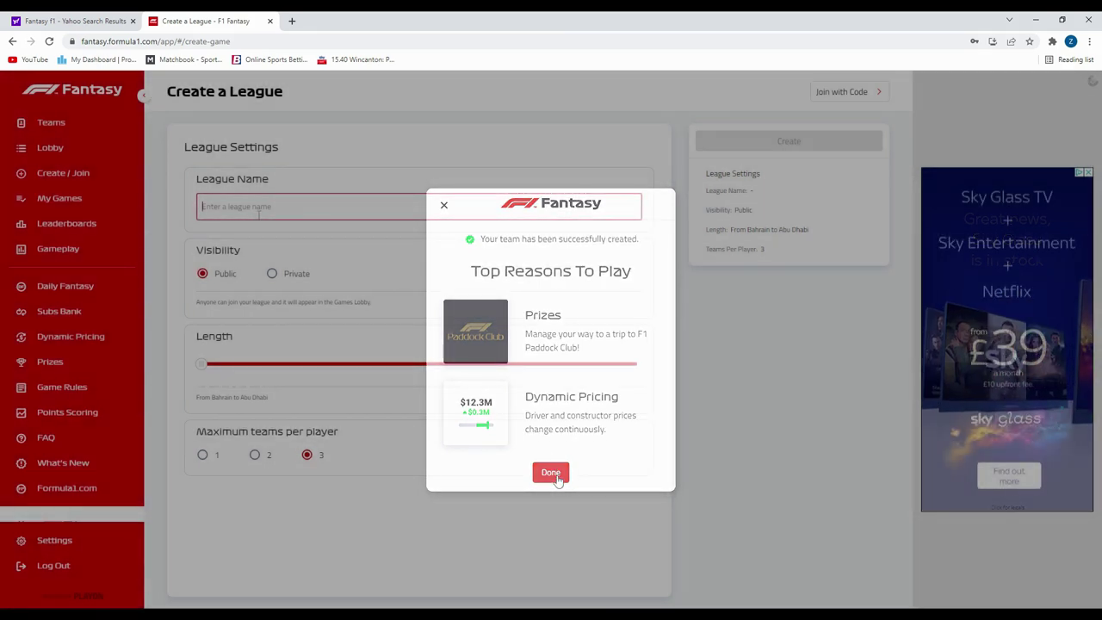
text(ZachF1)
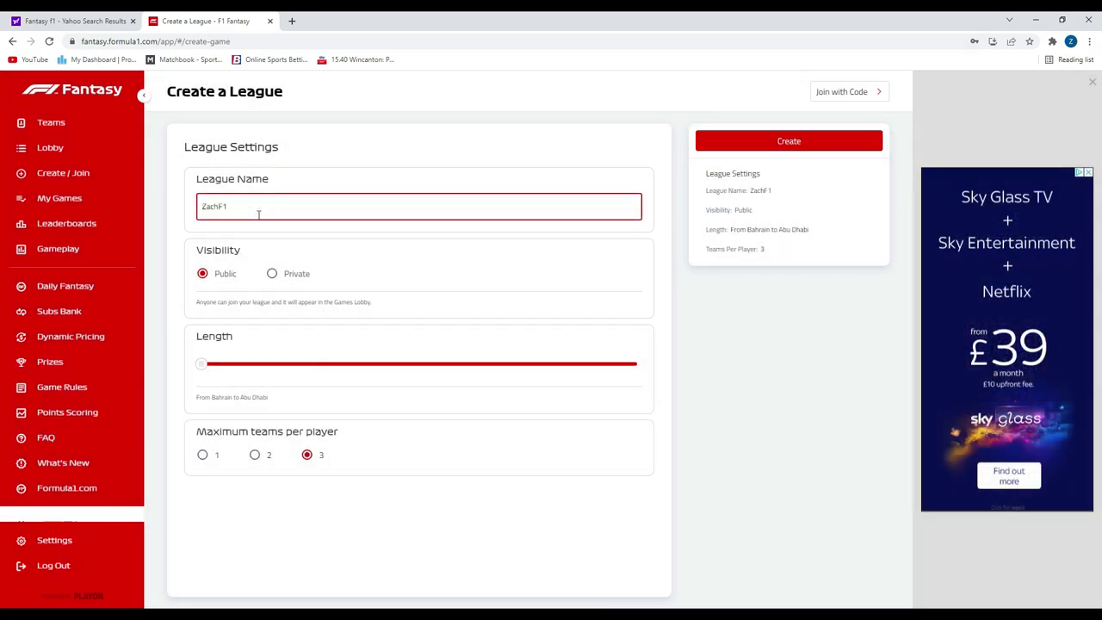
mouse_move(207, 372)
mouse_down()
mouse_move(263, 364)
mouse_move(197, 364)
mouse_up()
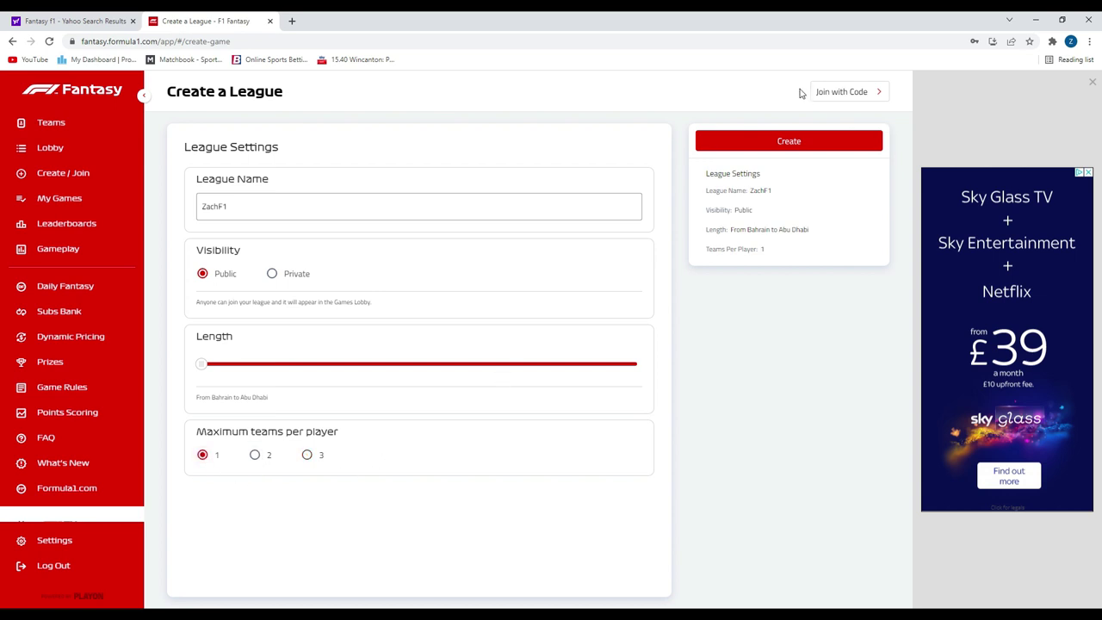
click(805, 142)
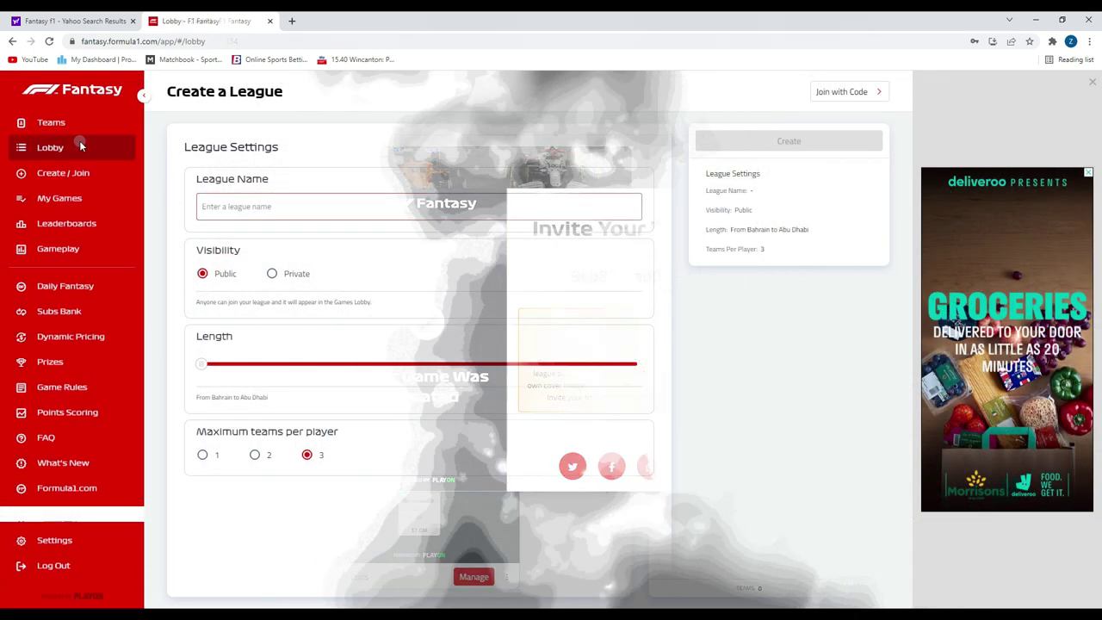
click(80, 142)
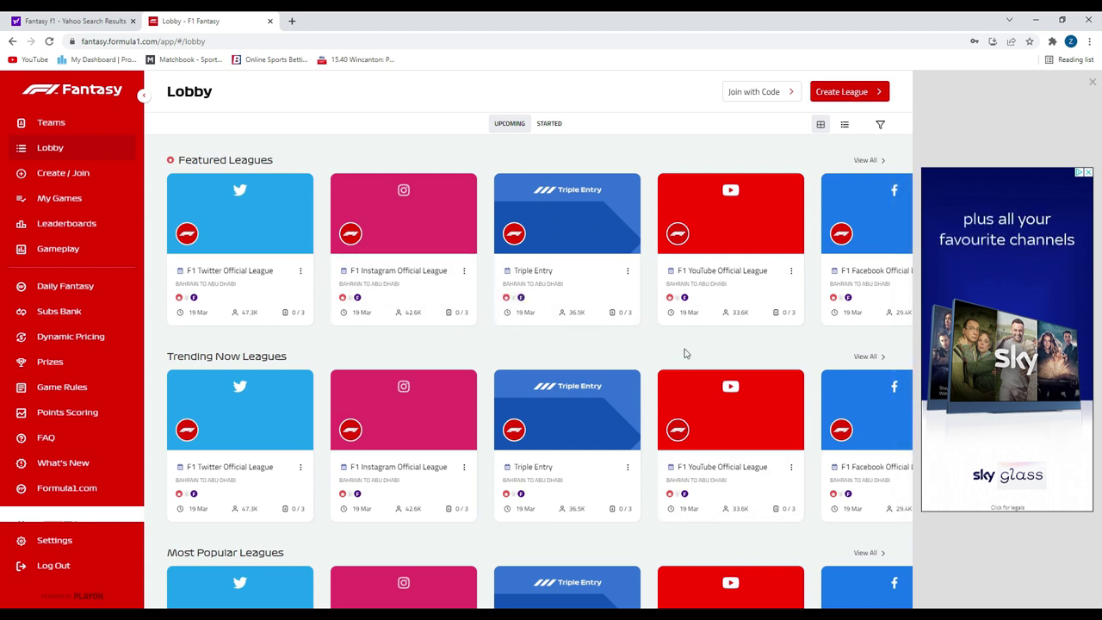
Step: Join the F1 YouTube Official League with Team 1 and browse the Old habits die hard team
click(760, 273)
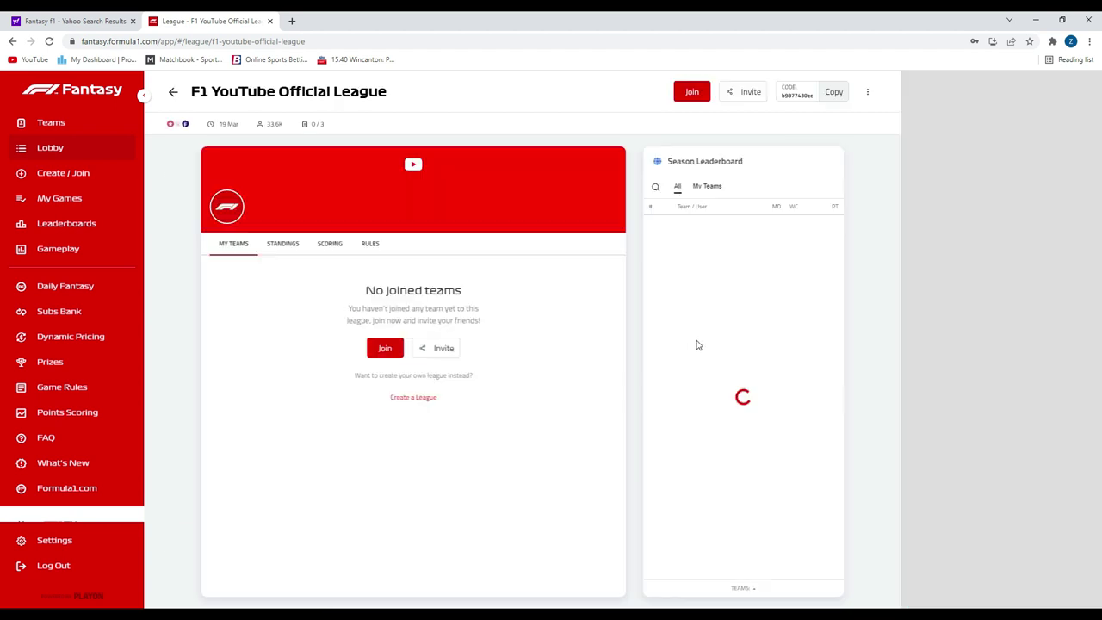
click(385, 348)
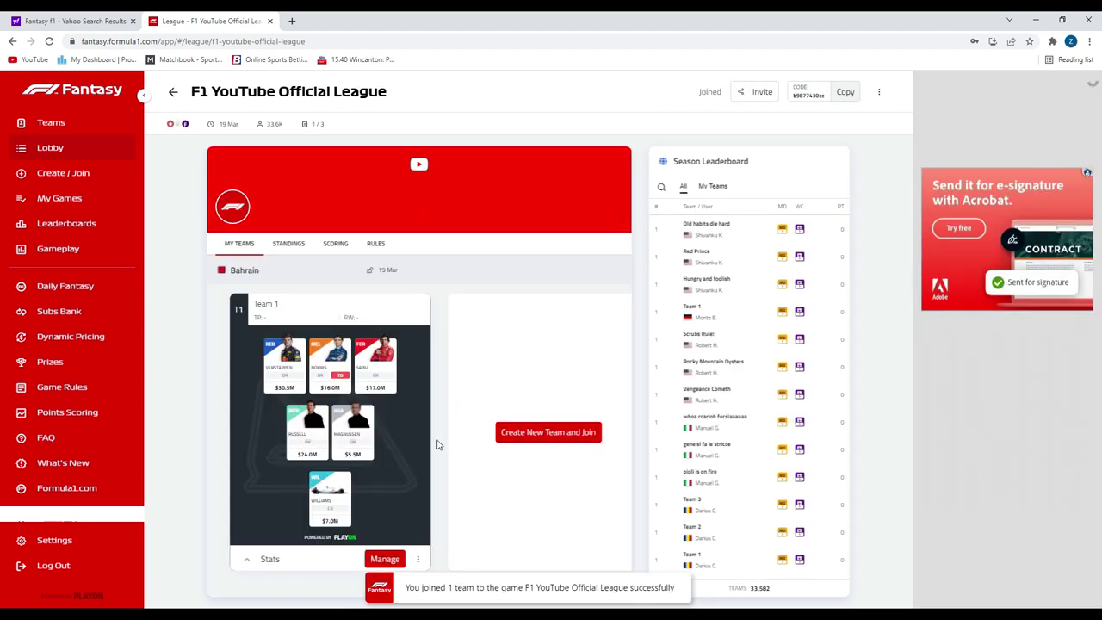
click(728, 235)
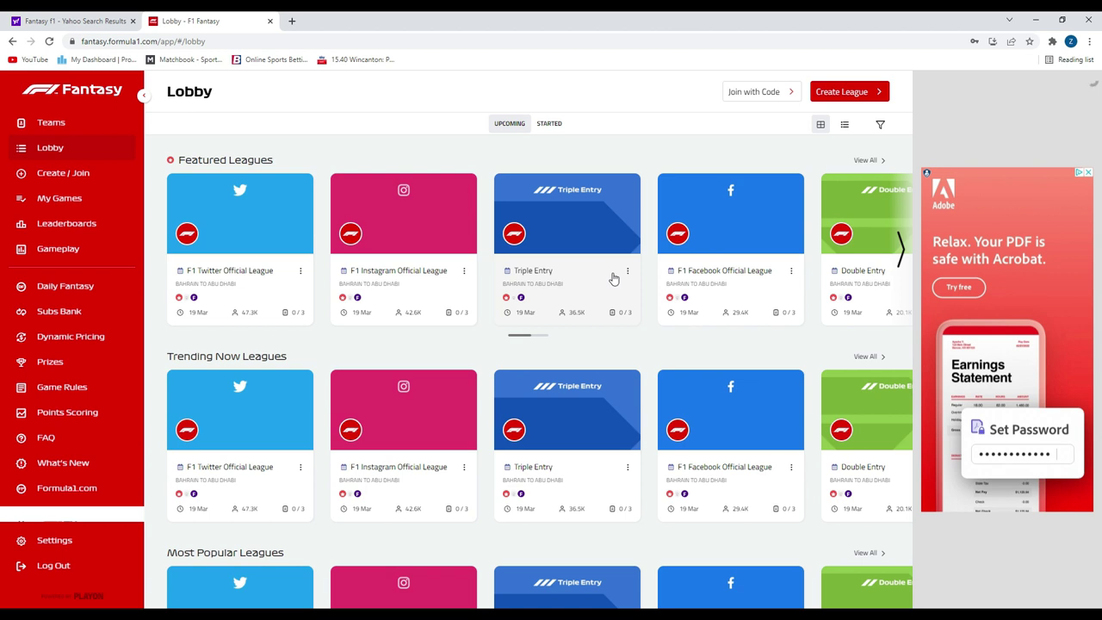
scroll(296, 359, down, 1)
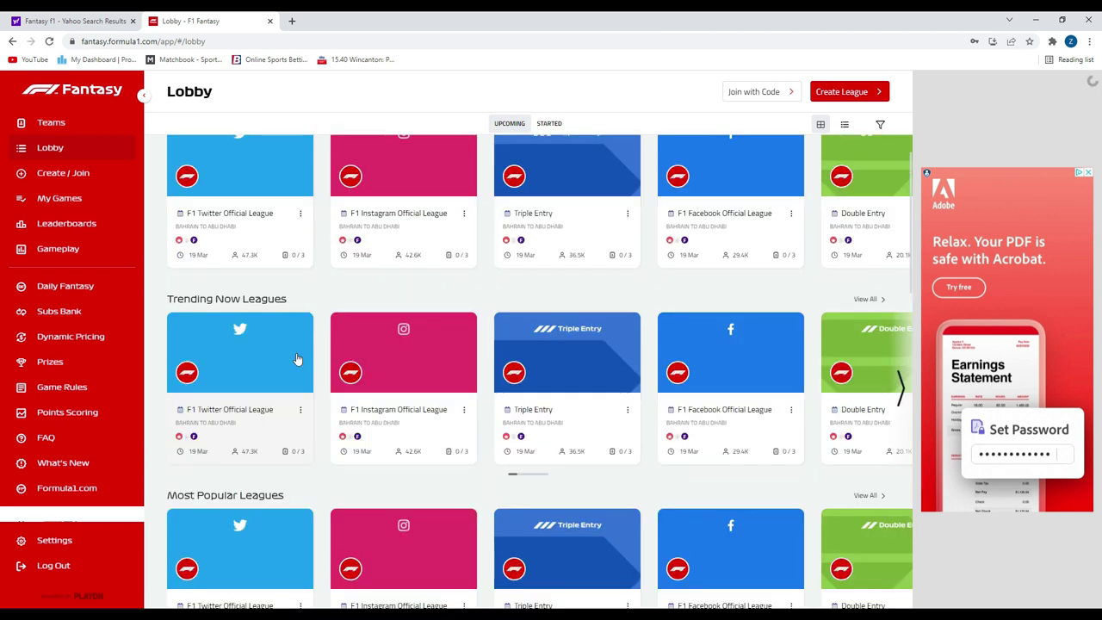
scroll(652, 364, down, 3)
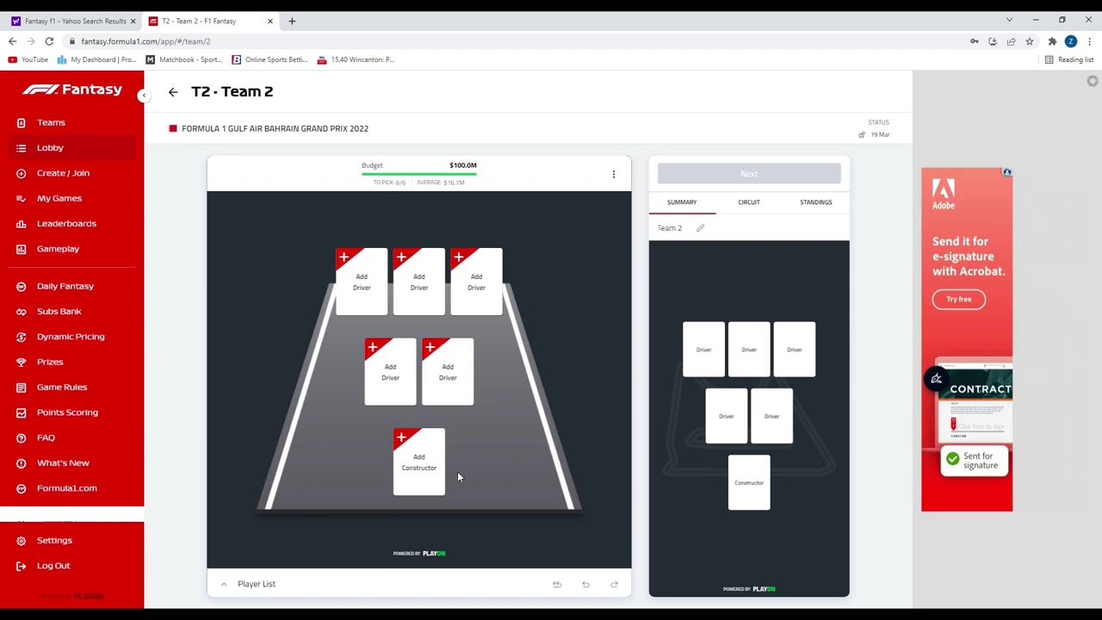
Step: Pick Ferrari as Team 2's constructor after briefly trying McLaren
click(433, 478)
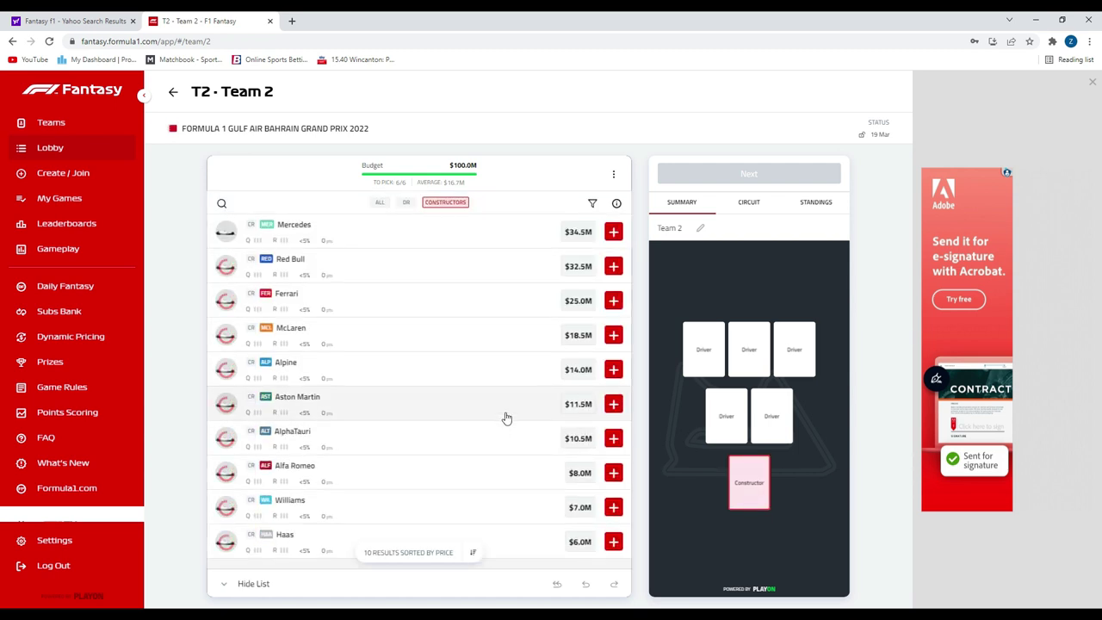
click(613, 337)
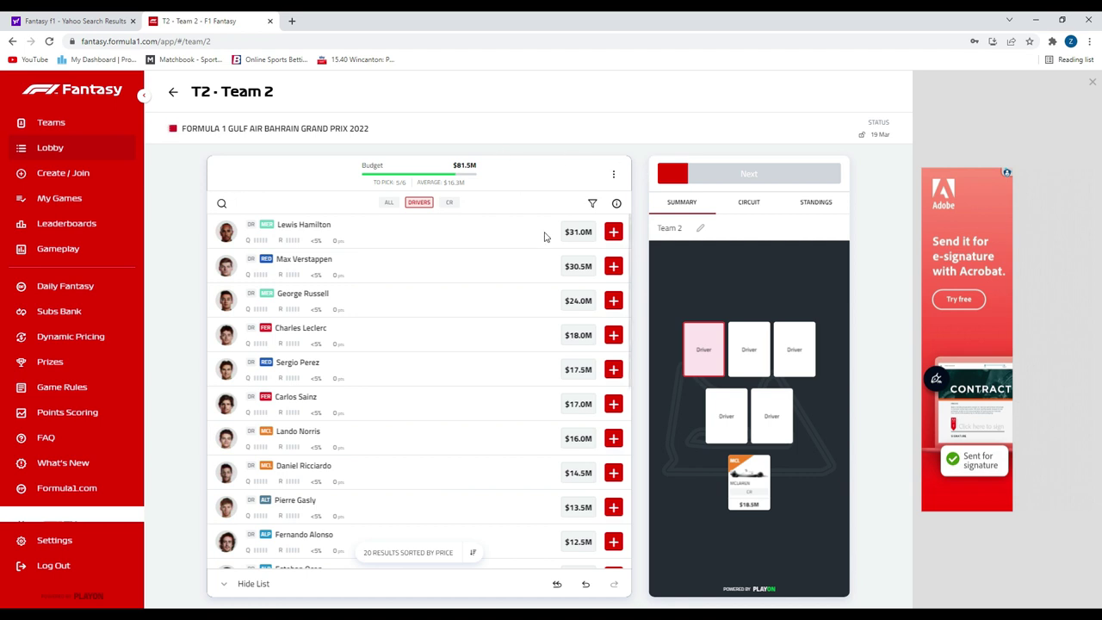
click(744, 473)
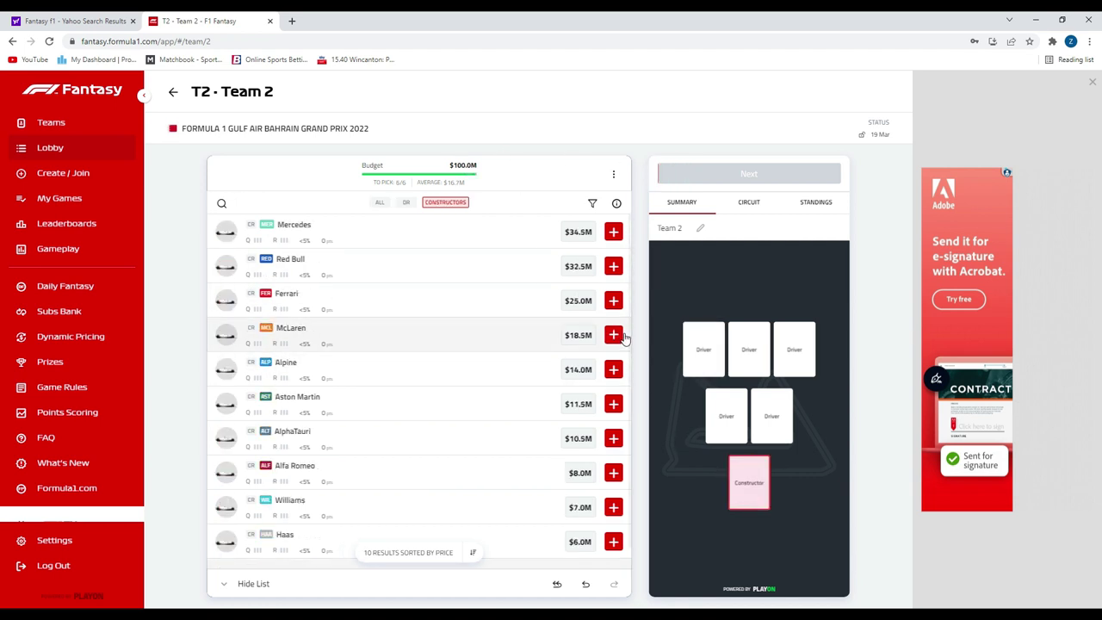
click(613, 301)
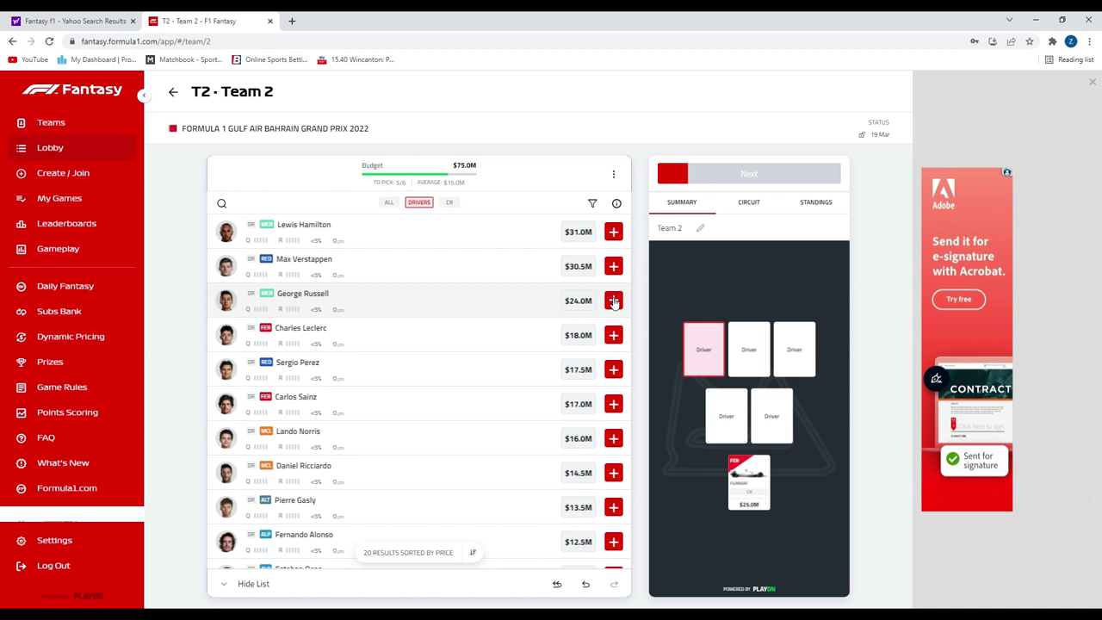
Step: Add Charles Leclerc, Daniel Ricciardo, Nicholas Latifi and Fernando Alonso to Team 2
click(613, 335)
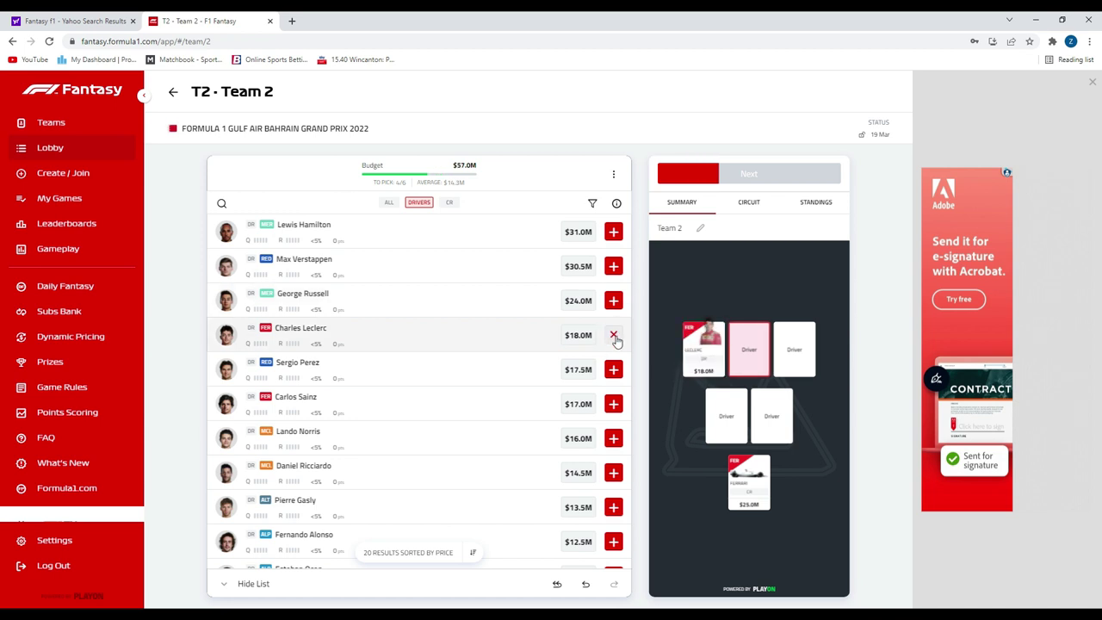
click(612, 473)
scroll(437, 443, down, 3)
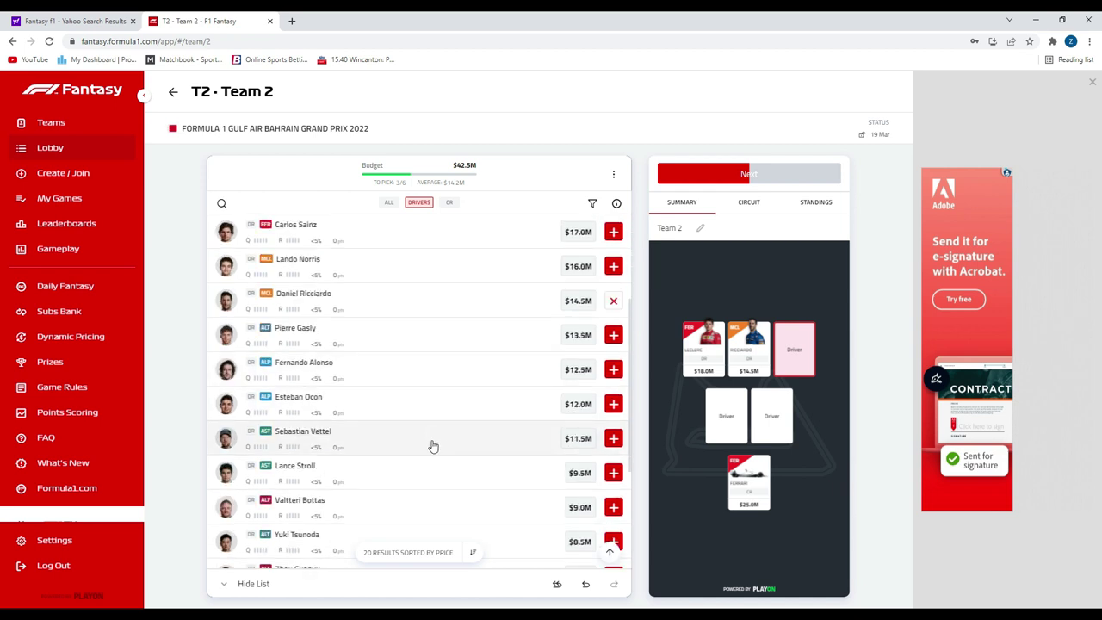
scroll(460, 444, down, 3)
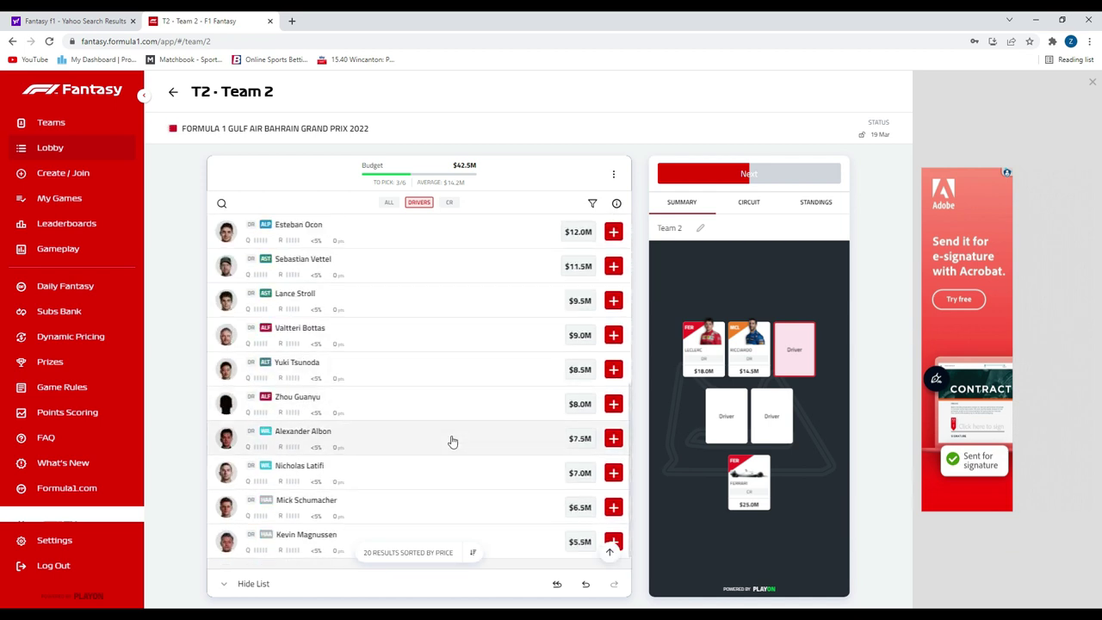
click(613, 472)
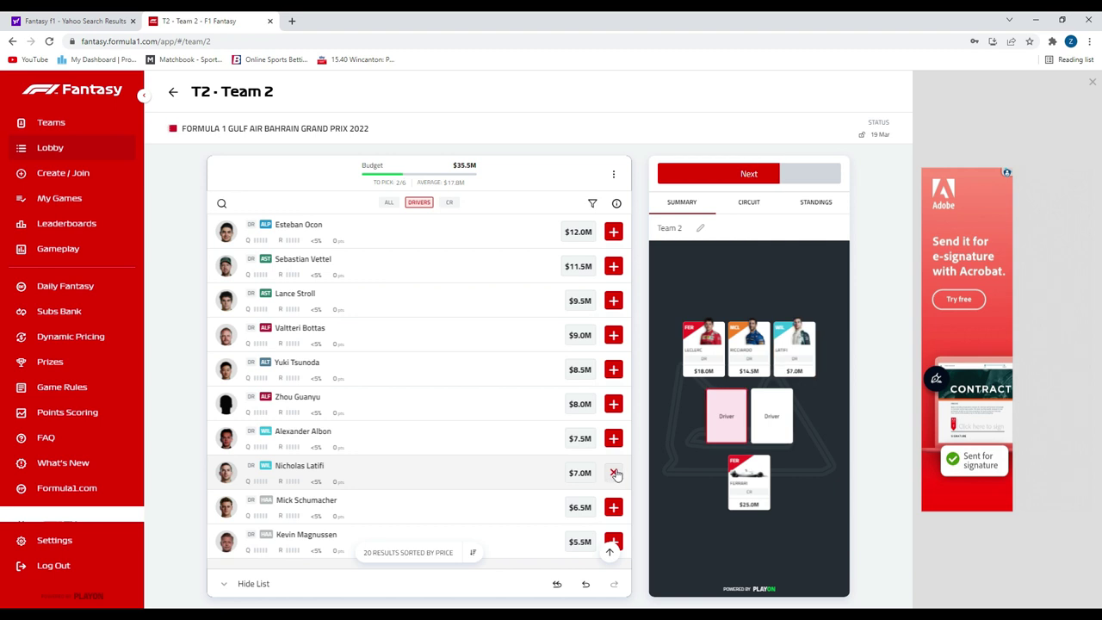
scroll(616, 472, up, 3)
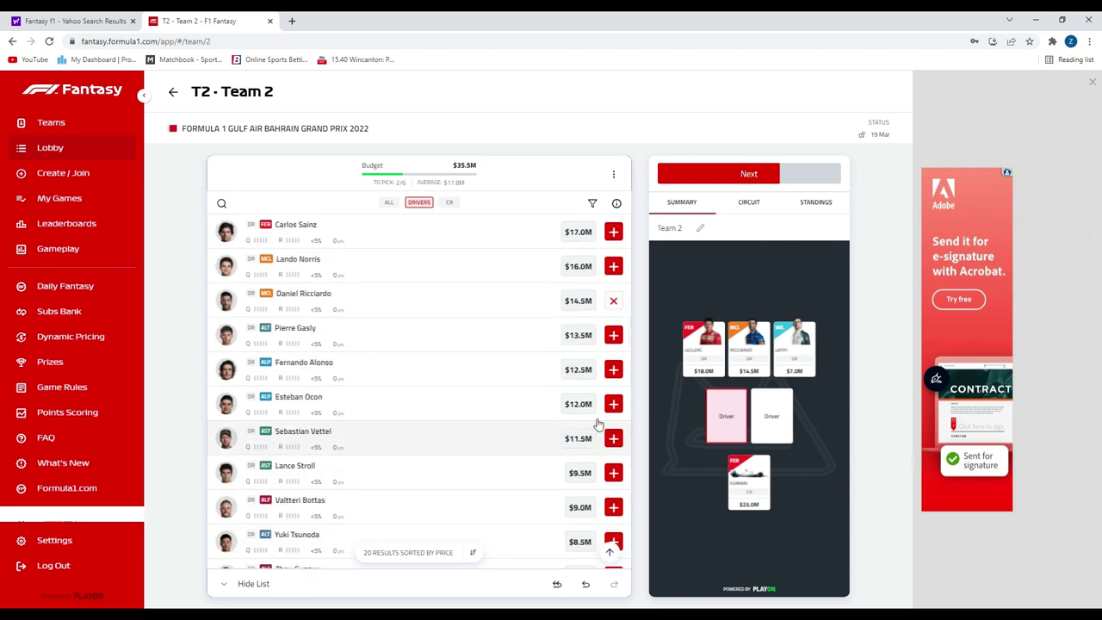
click(612, 370)
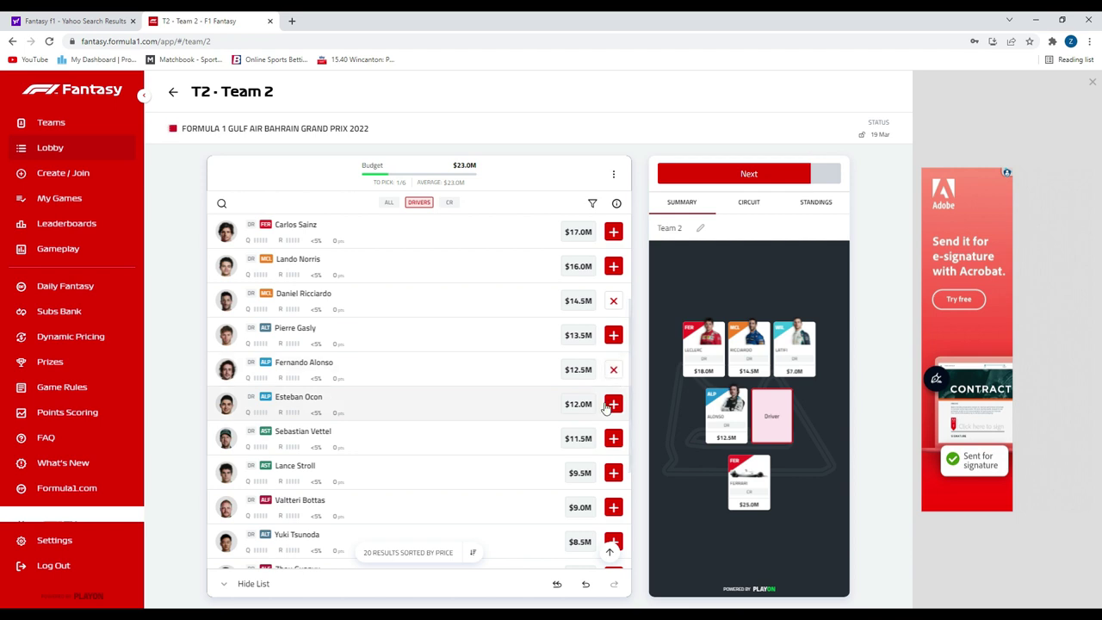
Step: Add Sergio Perez to Team 2 and remove Nicholas Latifi
scroll(600, 417, up, 1)
scroll(600, 417, up, 3)
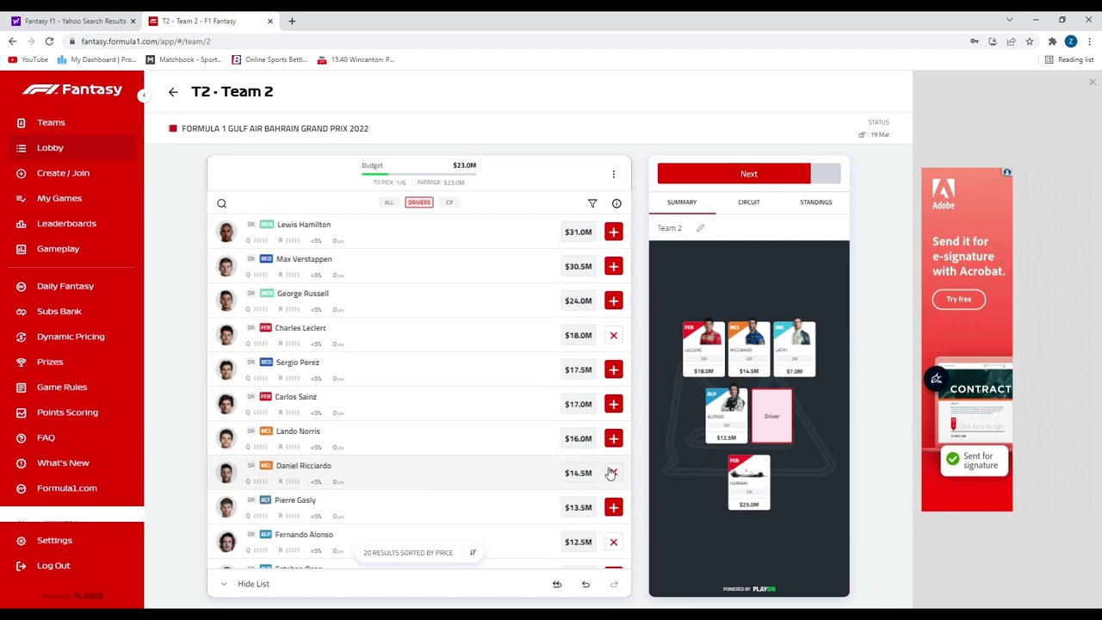
scroll(603, 439, down, 7)
scroll(607, 442, up, 7)
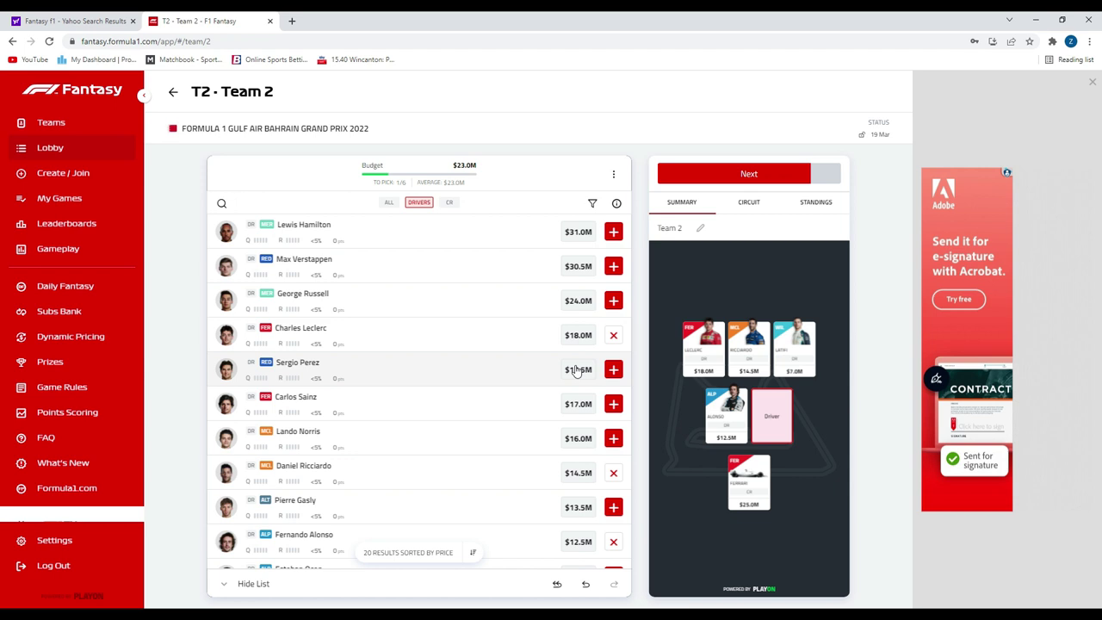
click(614, 371)
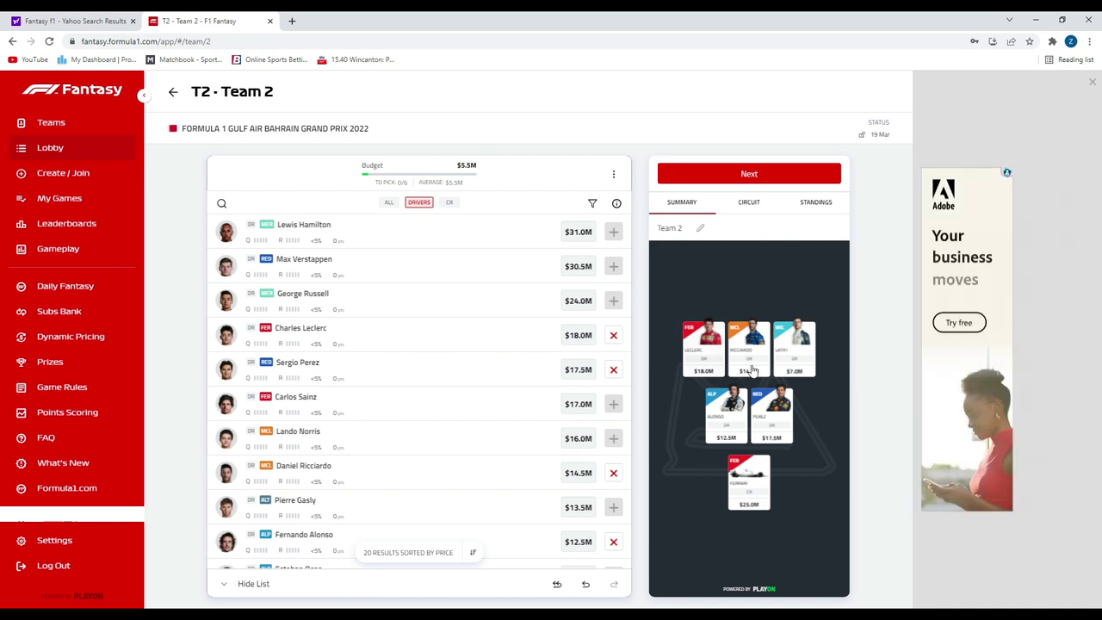
click(792, 351)
Step: Fill the last driver slot with Sebastian Vettel, leaving $1.0M, and continue
scroll(589, 430, down, 2)
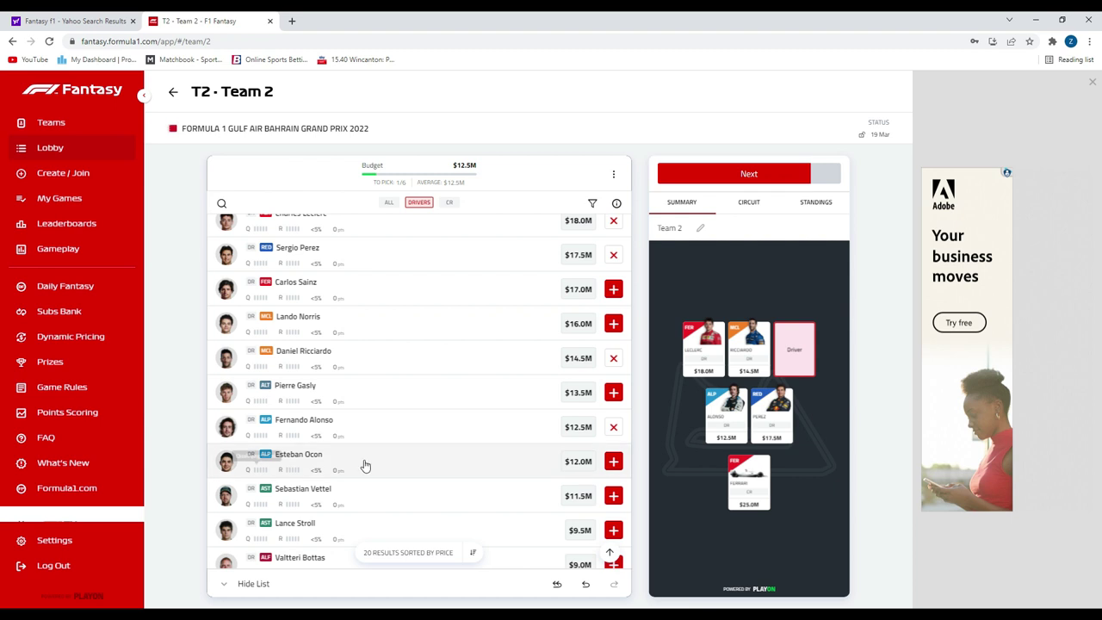
scroll(396, 463, down, 1)
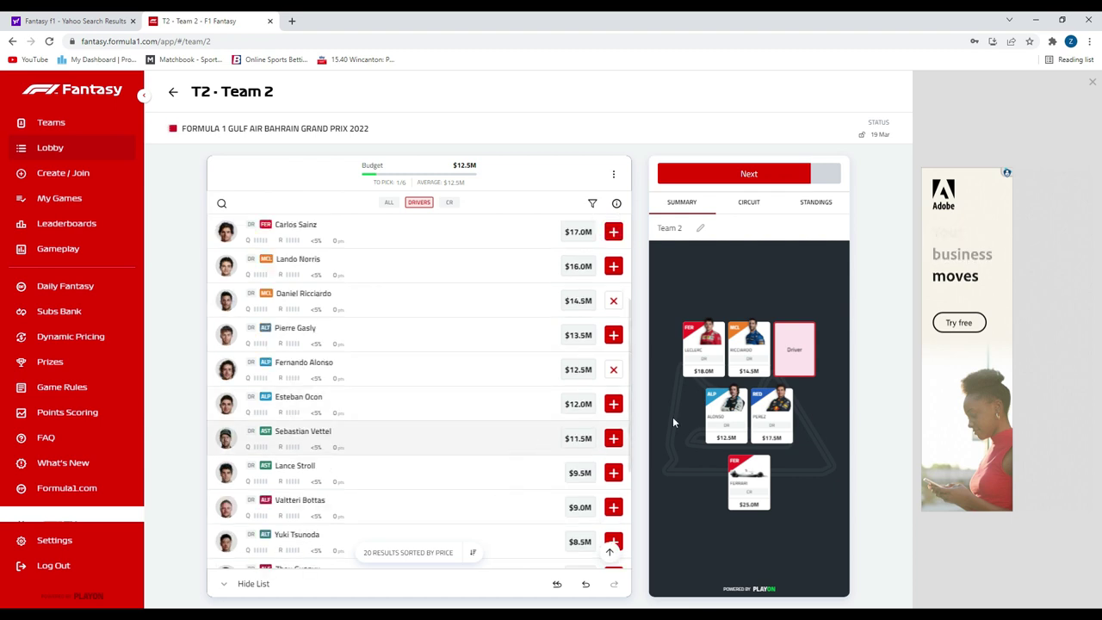
click(613, 438)
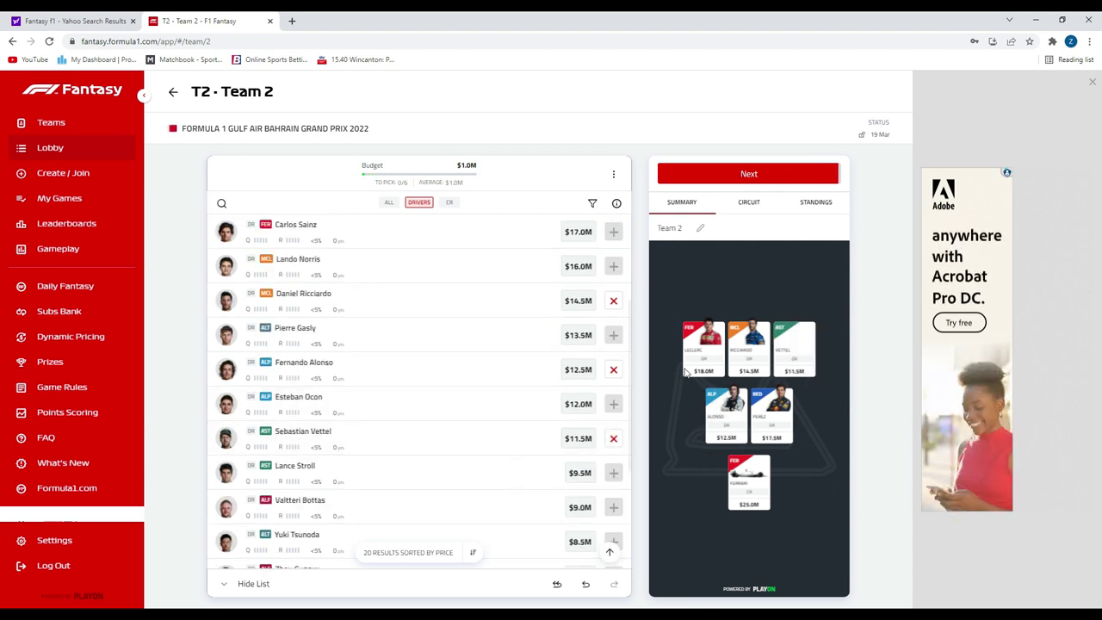
click(728, 176)
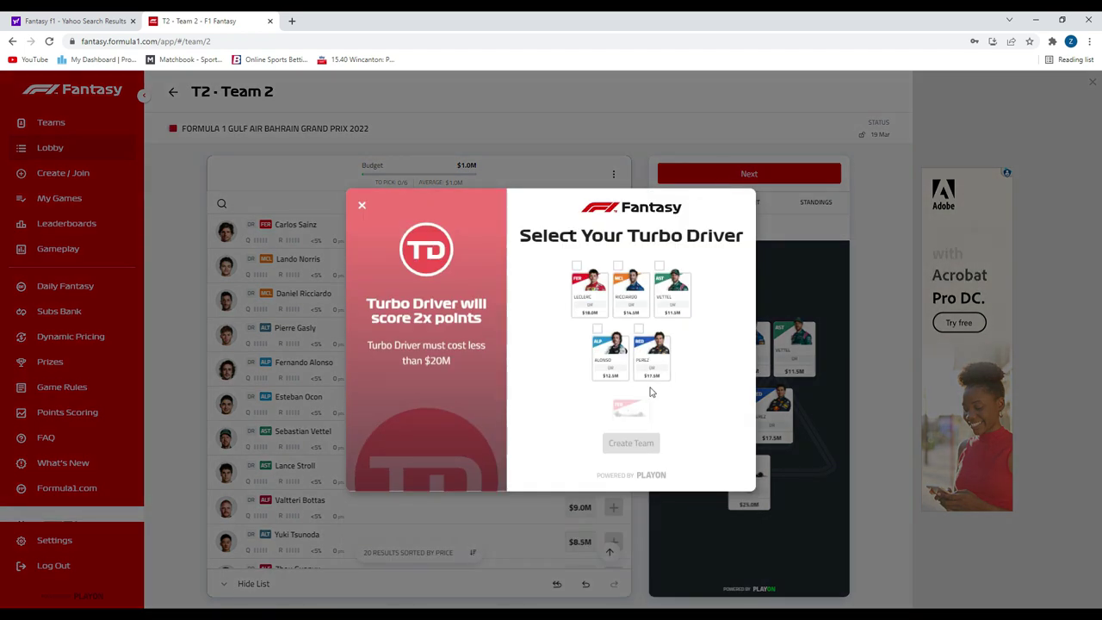
Step: Set Charles Leclerc as Turbo Driver, create Team 2, and open the Teams overview
click(598, 305)
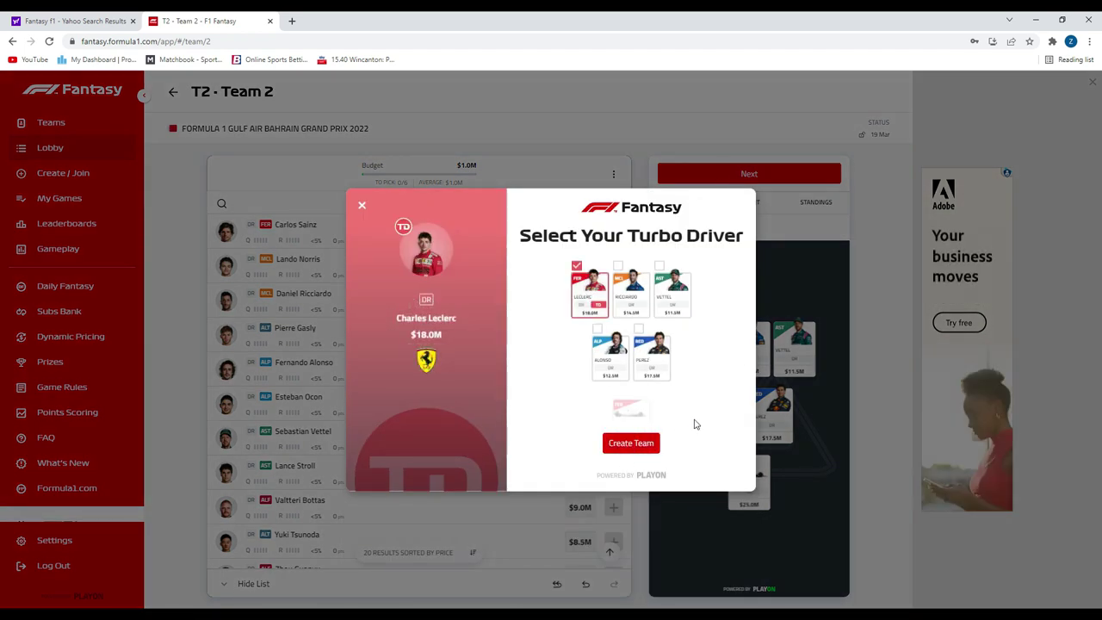
click(631, 442)
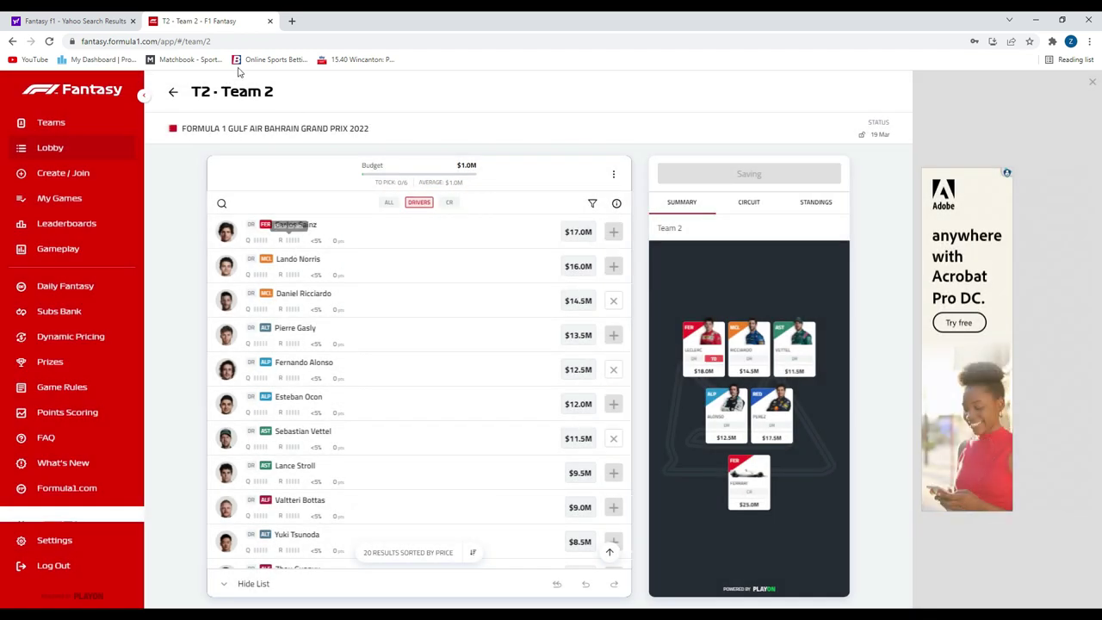
click(175, 94)
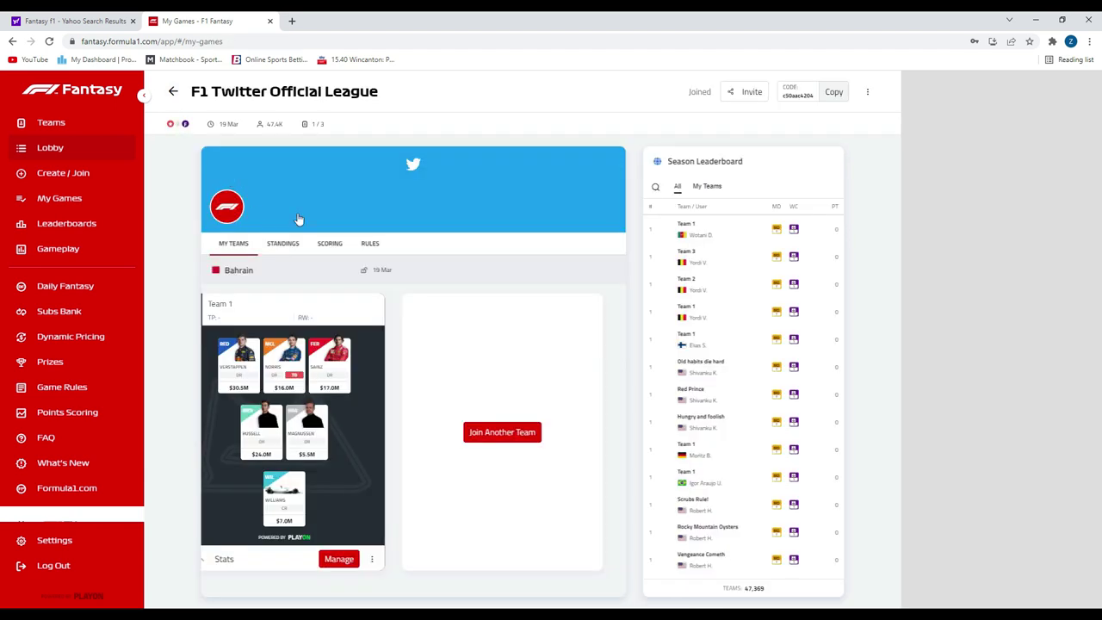
click(173, 91)
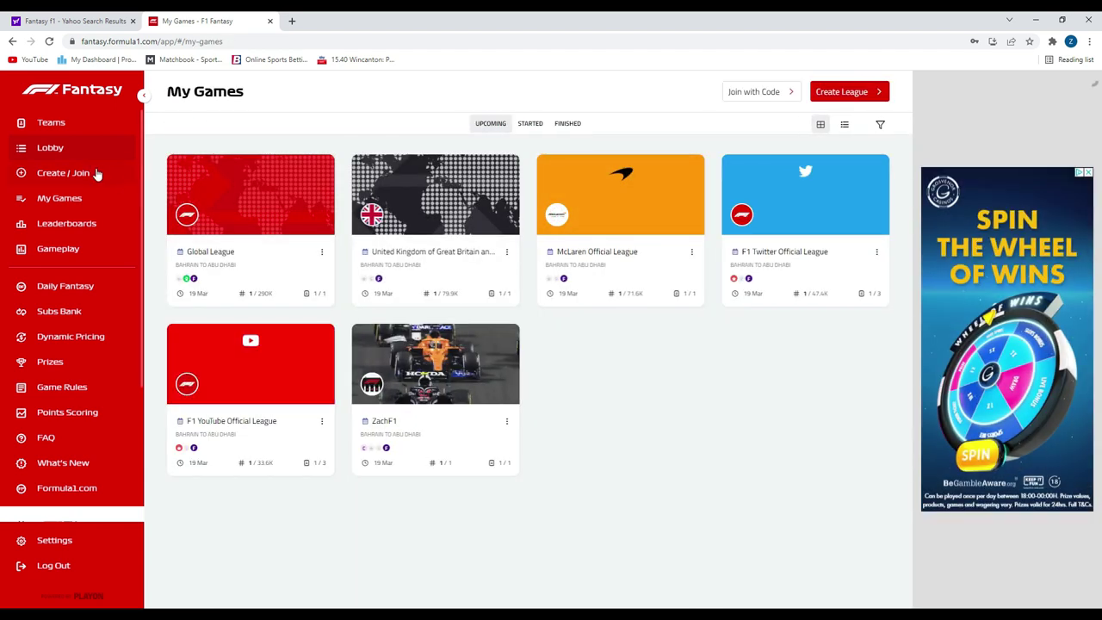
click(70, 121)
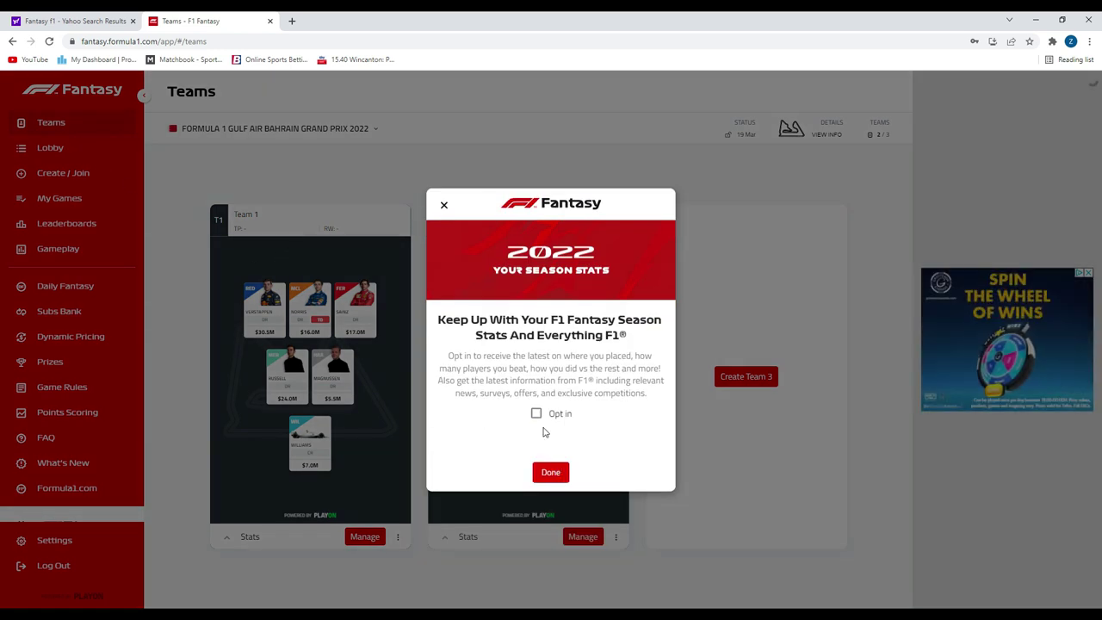
Step: Dismiss the Season Stats prompt, start an empty Team 3 and list the constructors
click(551, 472)
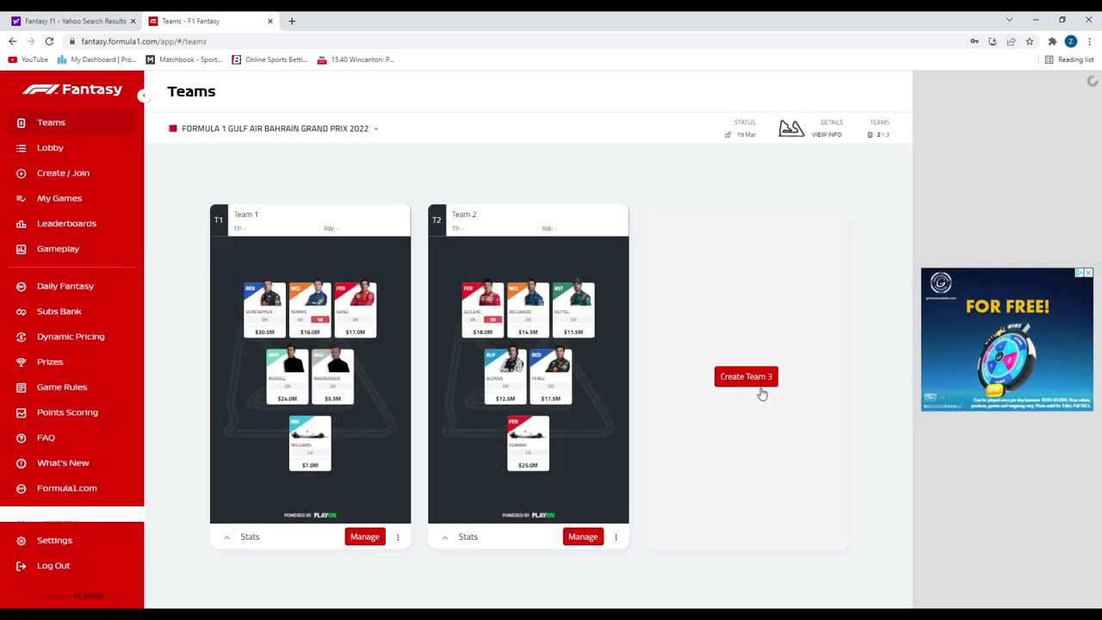
click(745, 377)
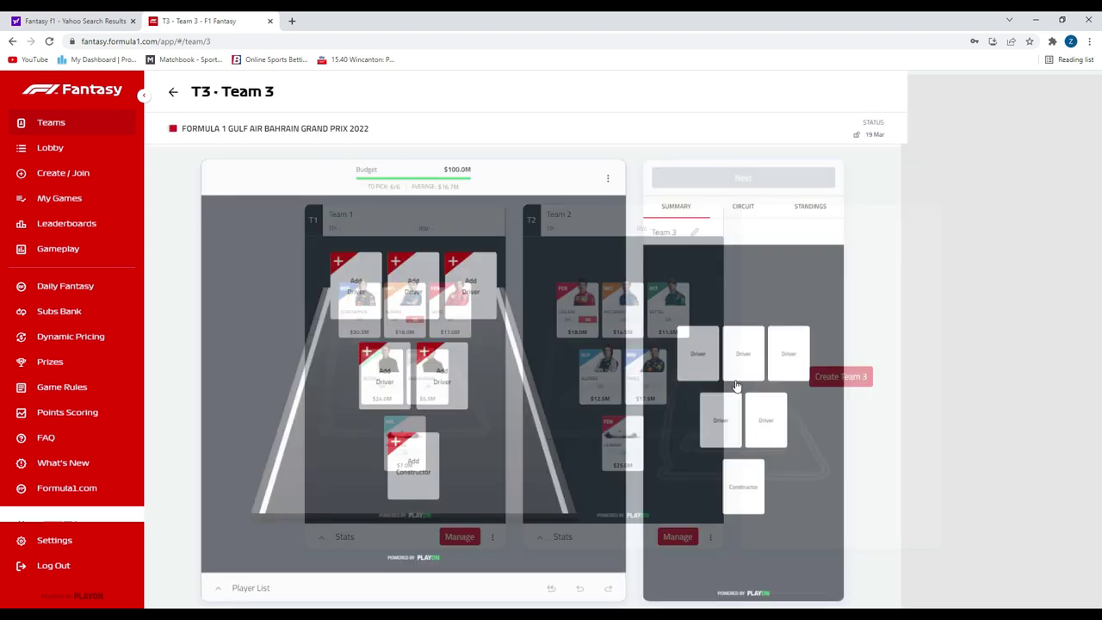
click(426, 461)
scroll(429, 464, down, 2)
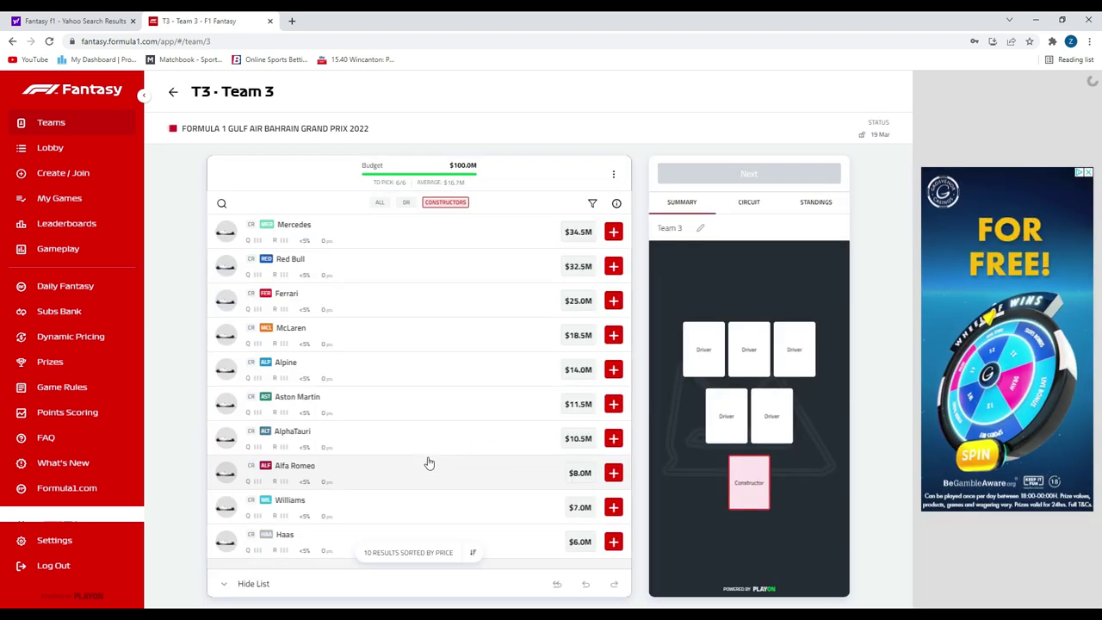
scroll(431, 458, down, 1)
scroll(434, 455, up, 1)
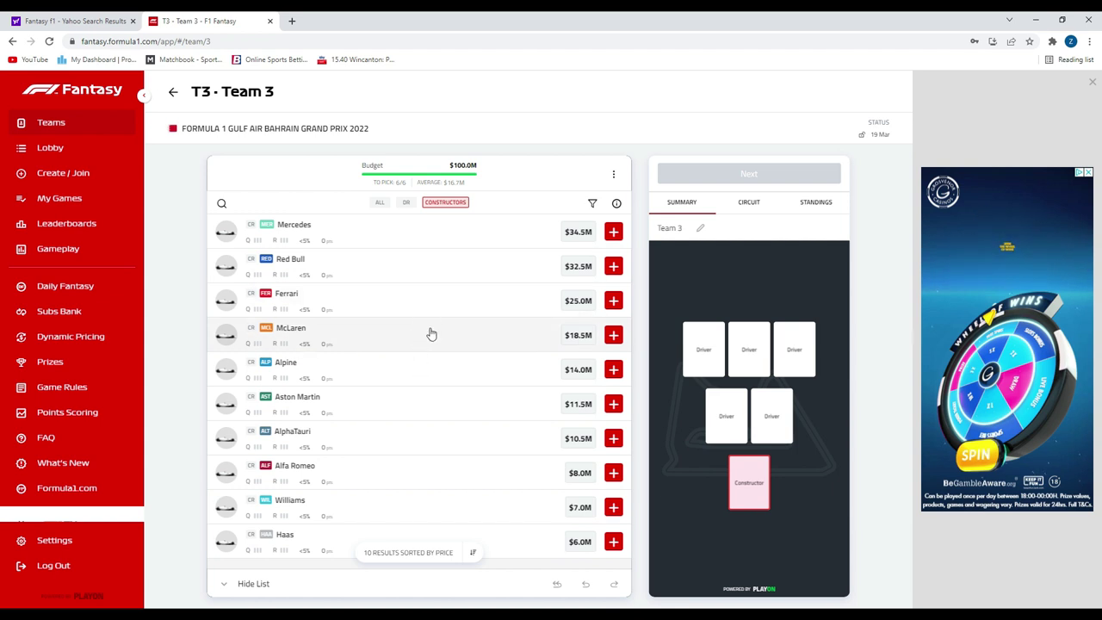
Step: Add McLaren, Lewis Hamilton and Nicholas Latifi to Team 3
click(613, 335)
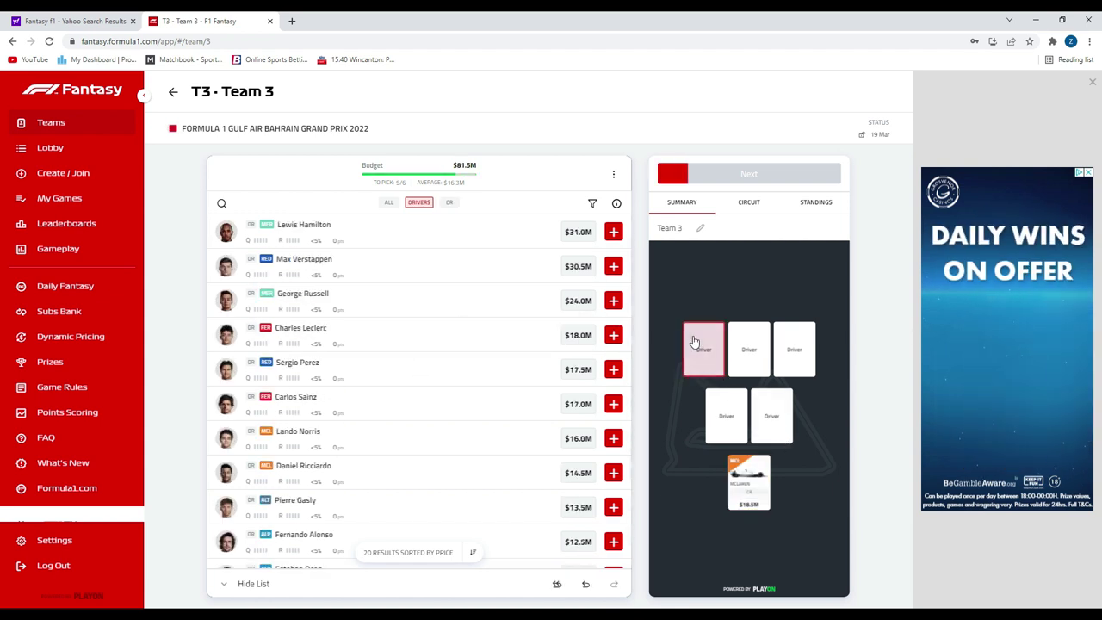
click(612, 232)
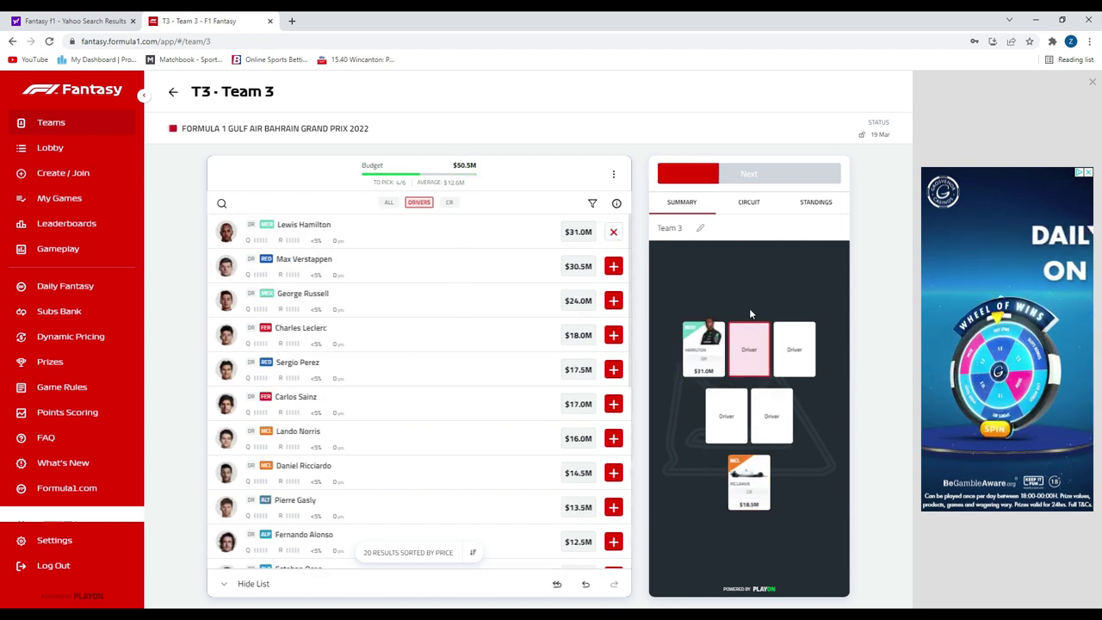
scroll(594, 374, down, 5)
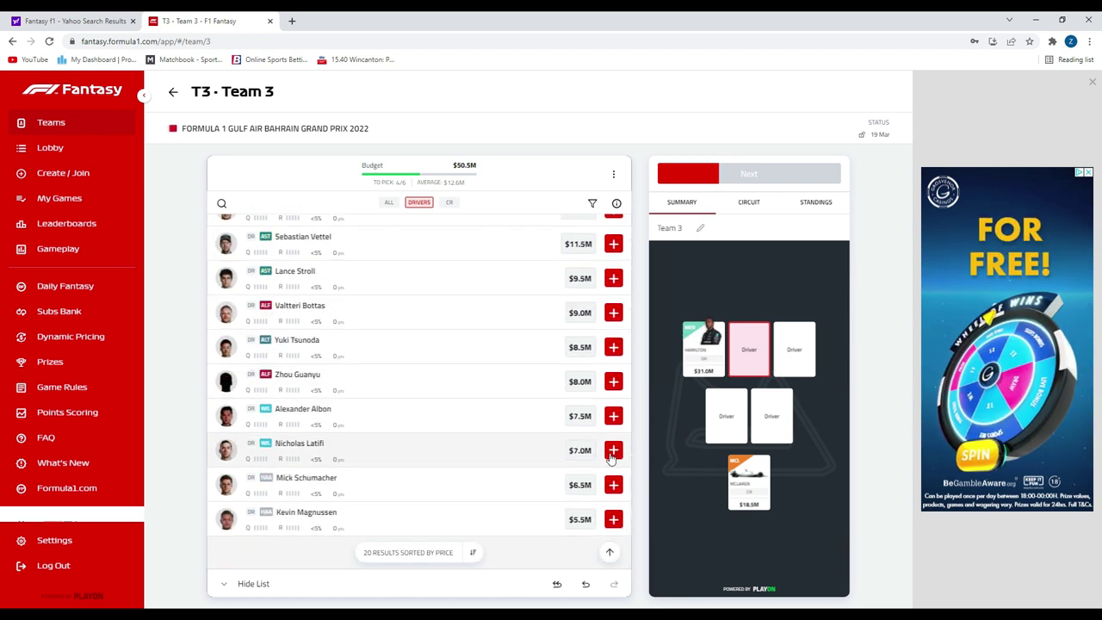
click(612, 452)
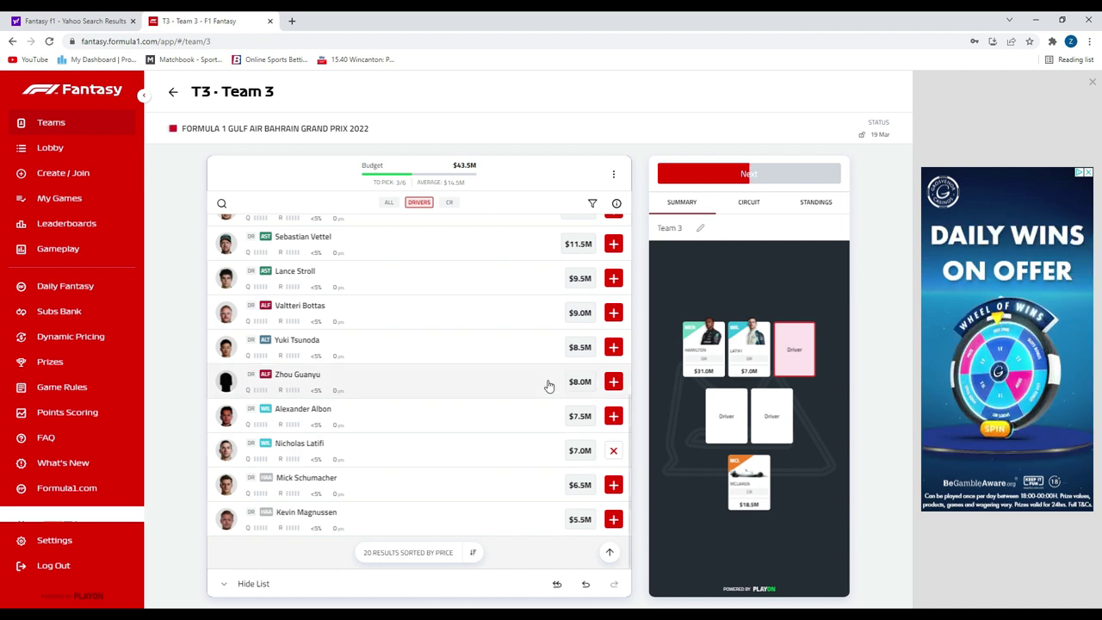
scroll(547, 386, up, 1)
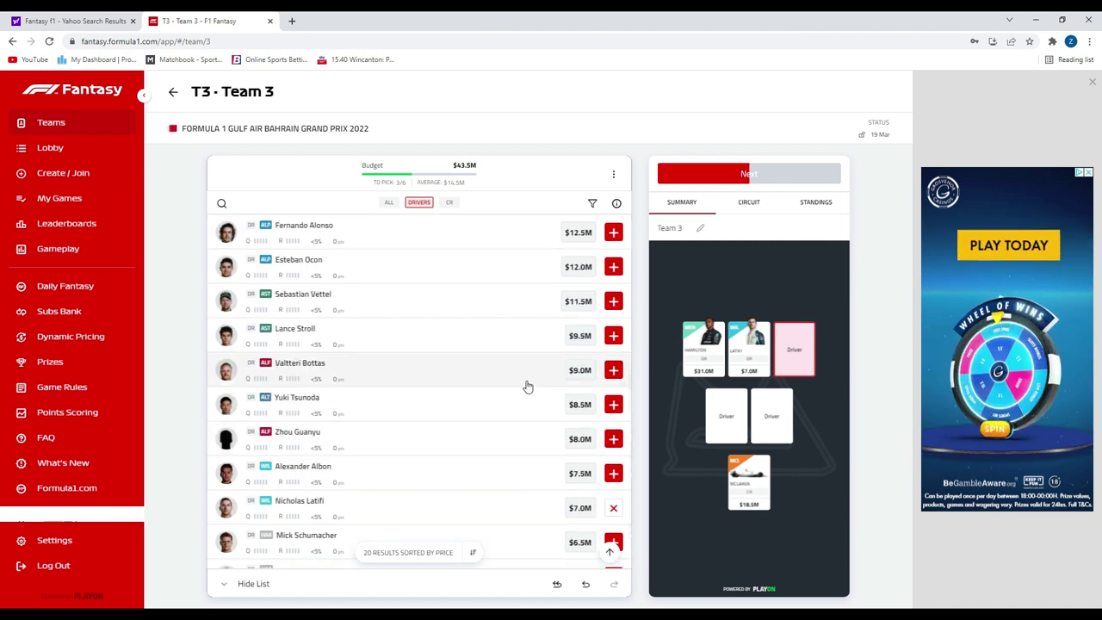
scroll(528, 386, up, 2)
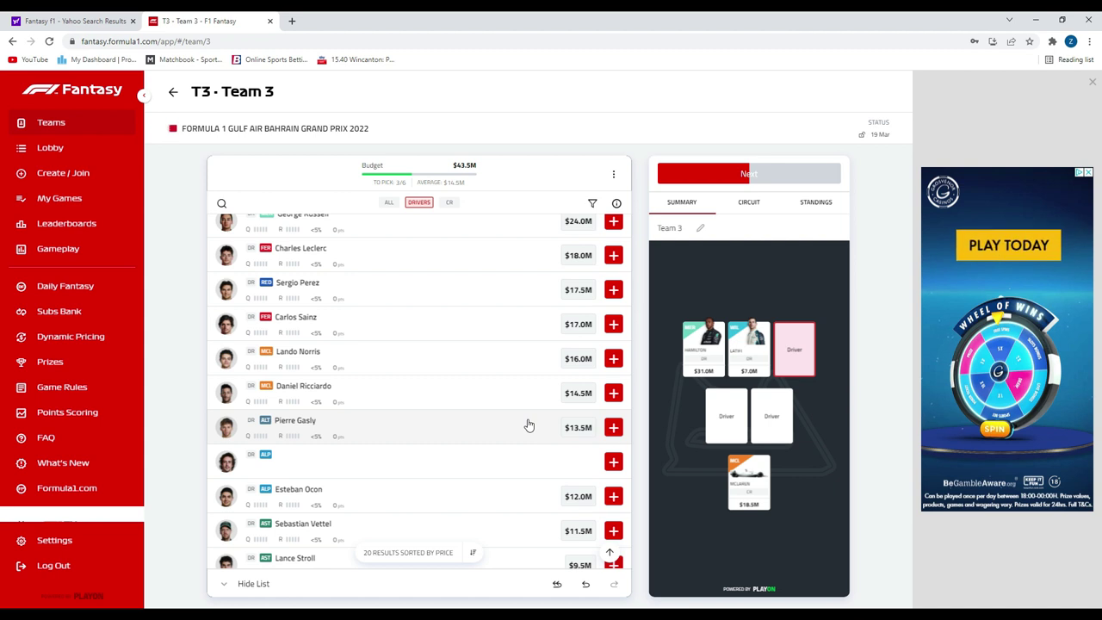
Step: Fill the remaining driver slots with Norris, Bottas and Leclerc, leaving $0.5M
click(613, 358)
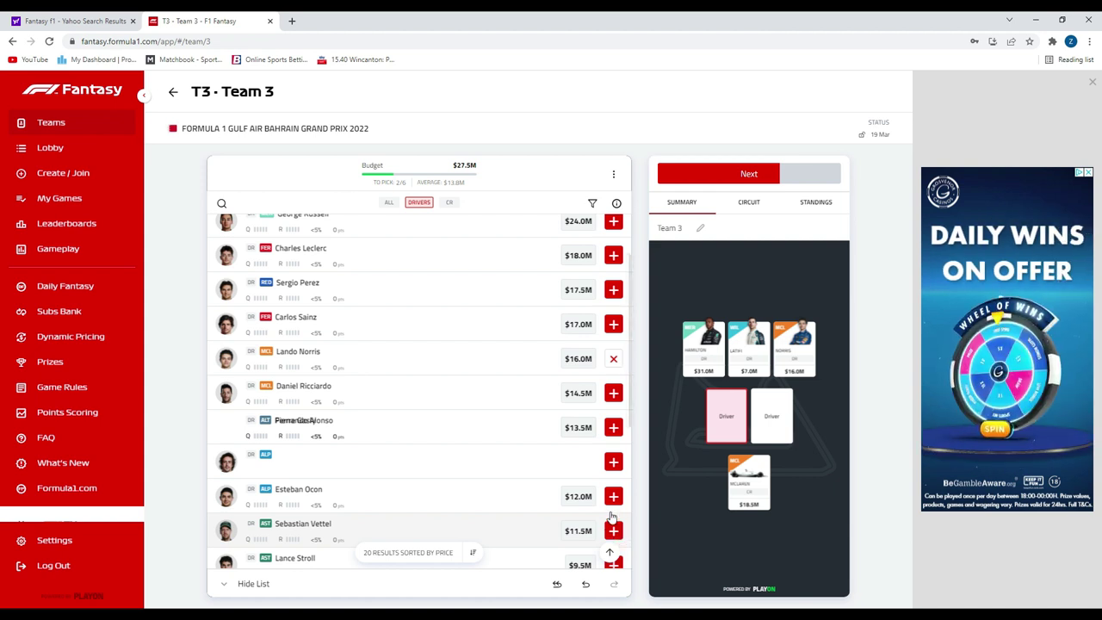
scroll(614, 508, down, 1)
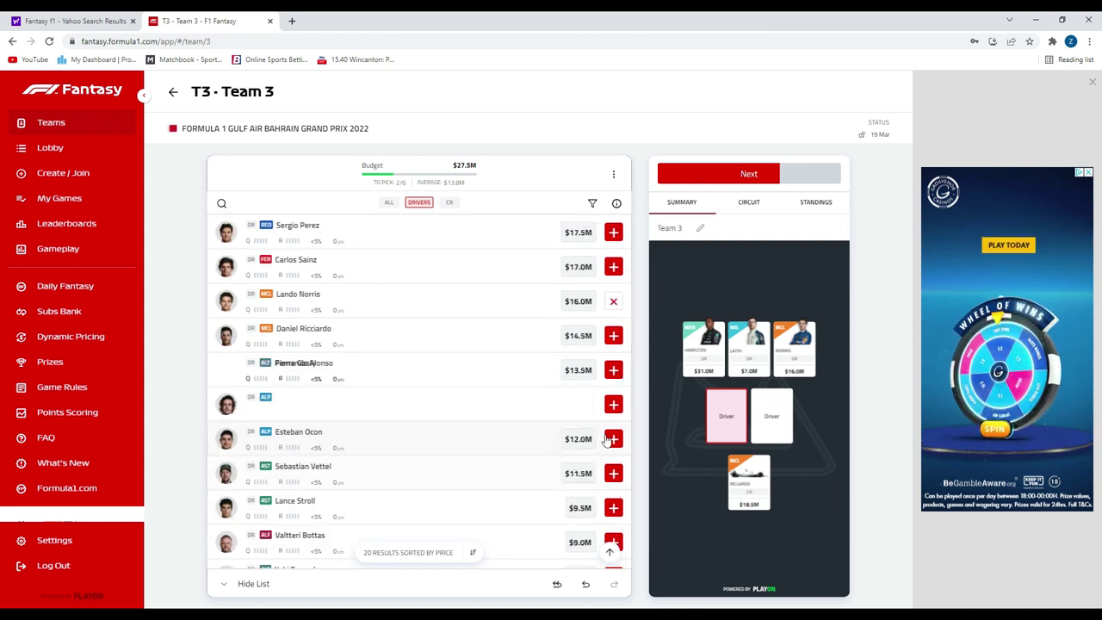
click(613, 404)
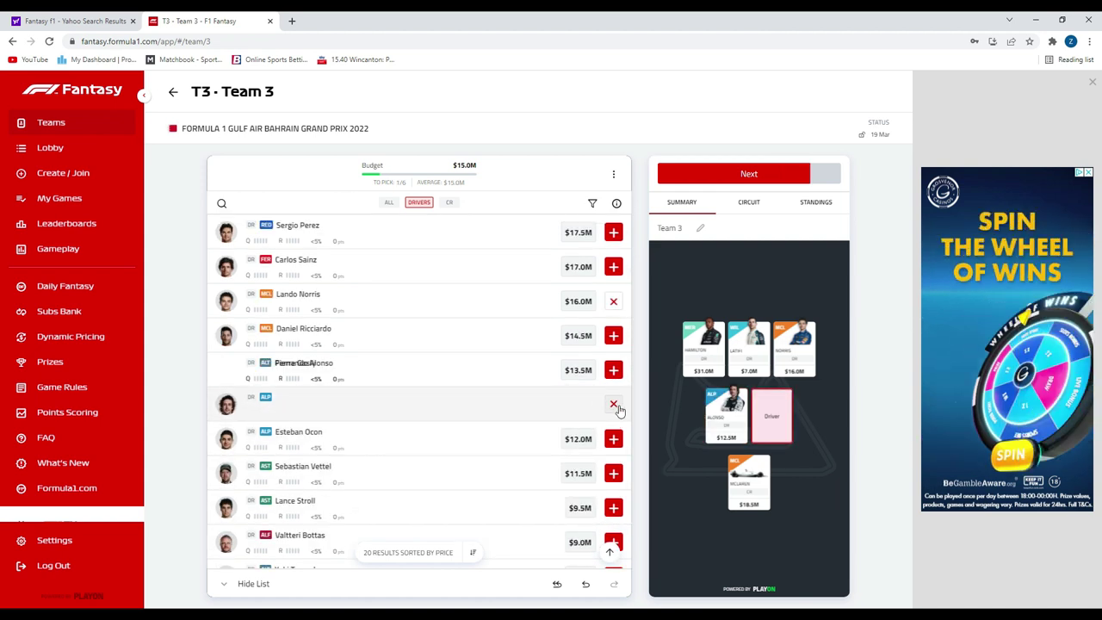
click(725, 418)
scroll(571, 439, down, 1)
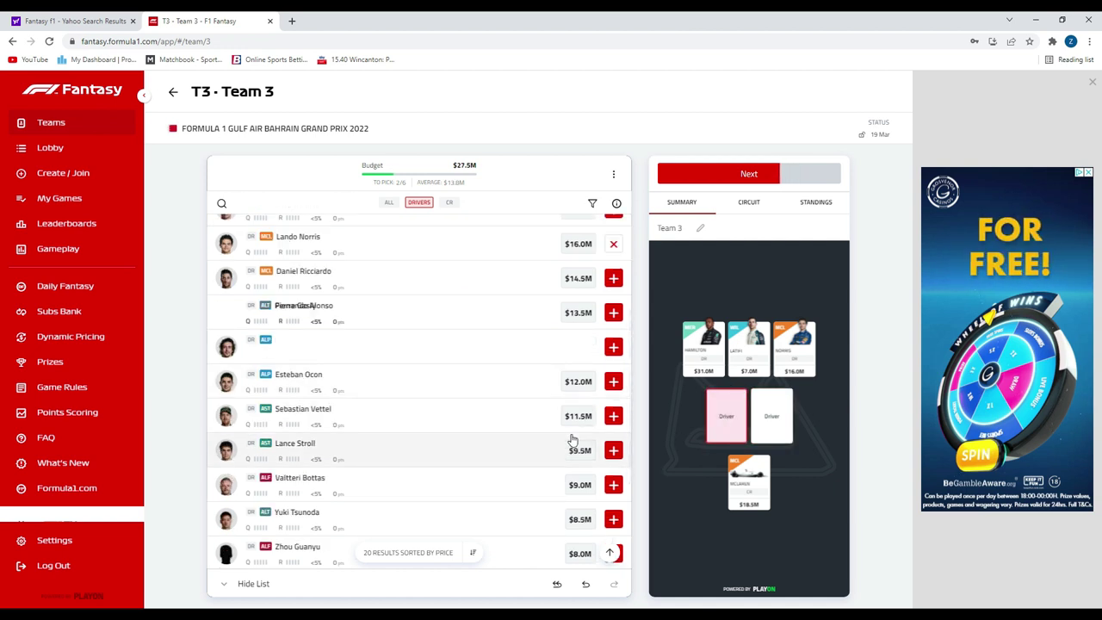
click(612, 484)
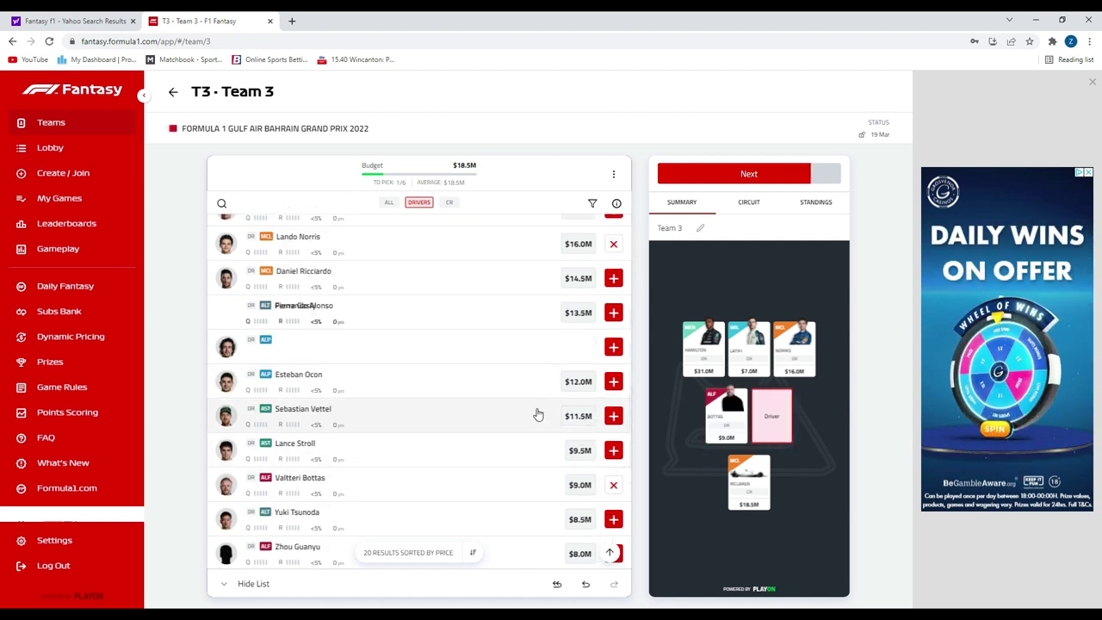
scroll(537, 414, up, 2)
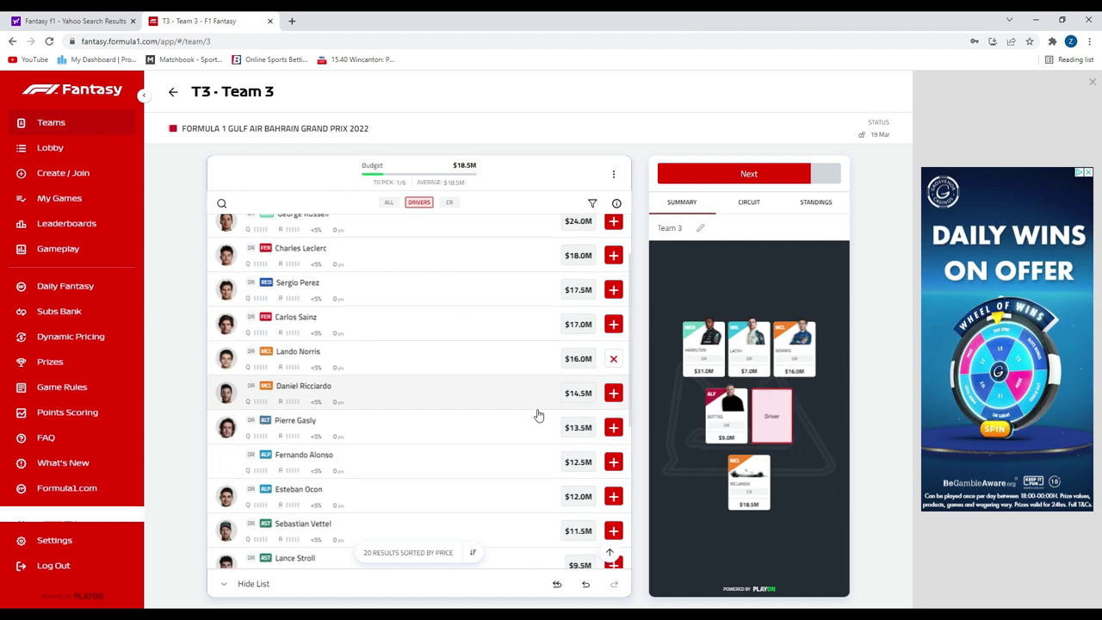
click(612, 255)
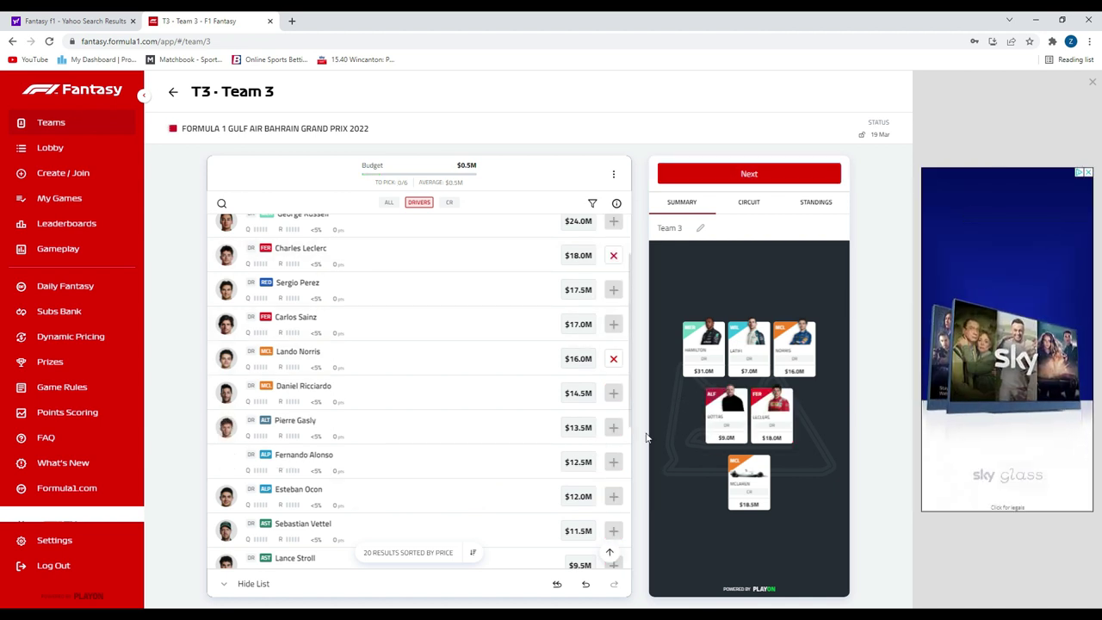
click(727, 172)
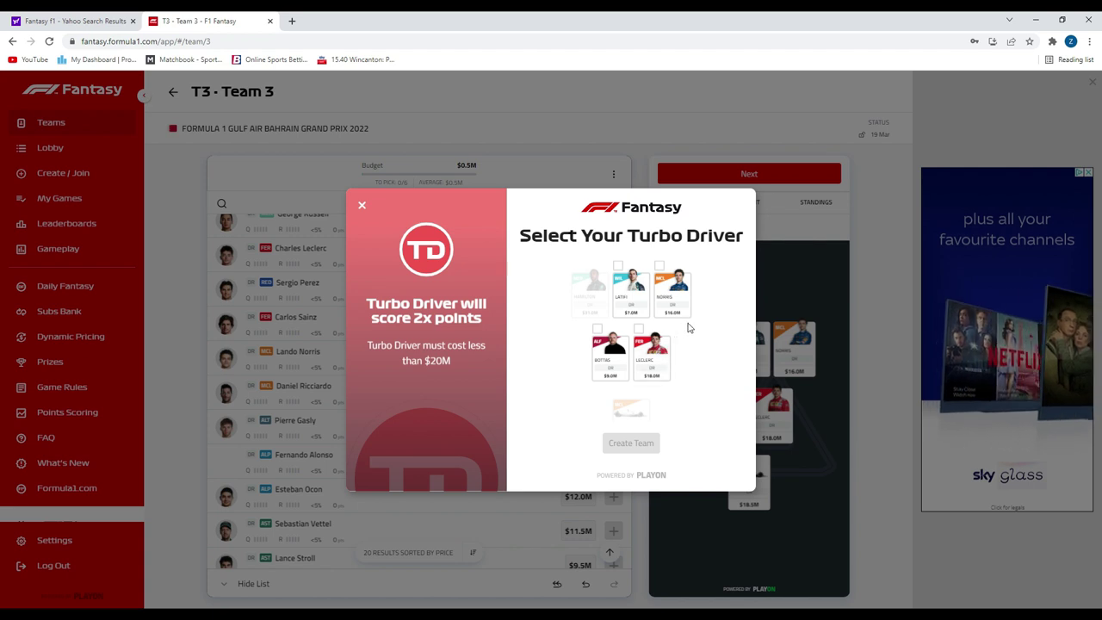
Step: Set Charles Leclerc as Team 3's Turbo Driver and create the team
click(654, 353)
click(634, 443)
scroll(603, 379, up, 1)
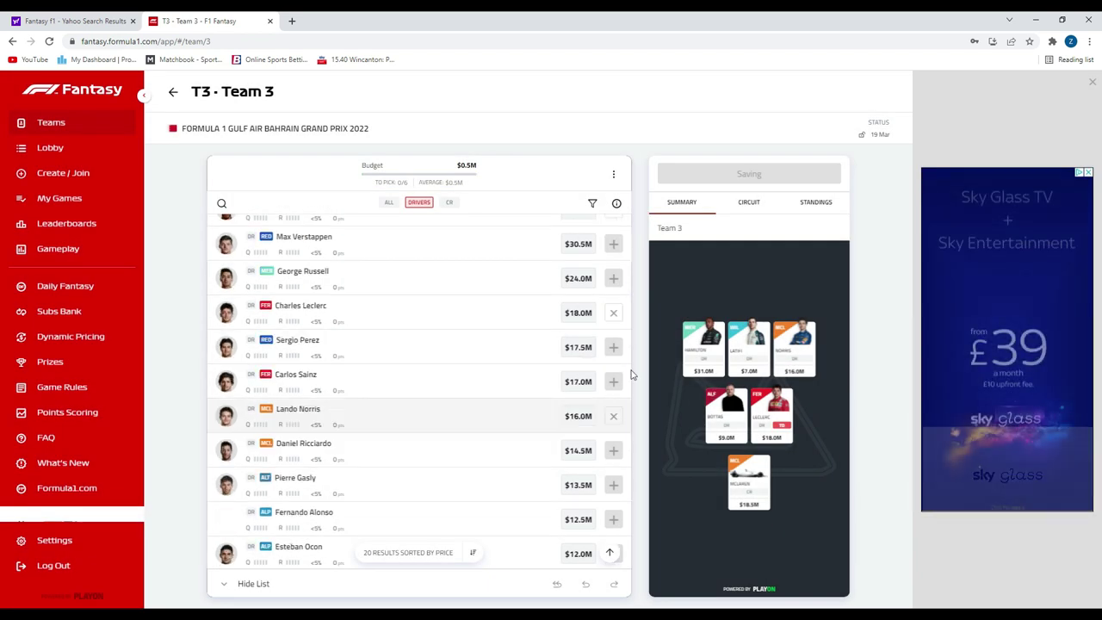
scroll(602, 391, down, 2)
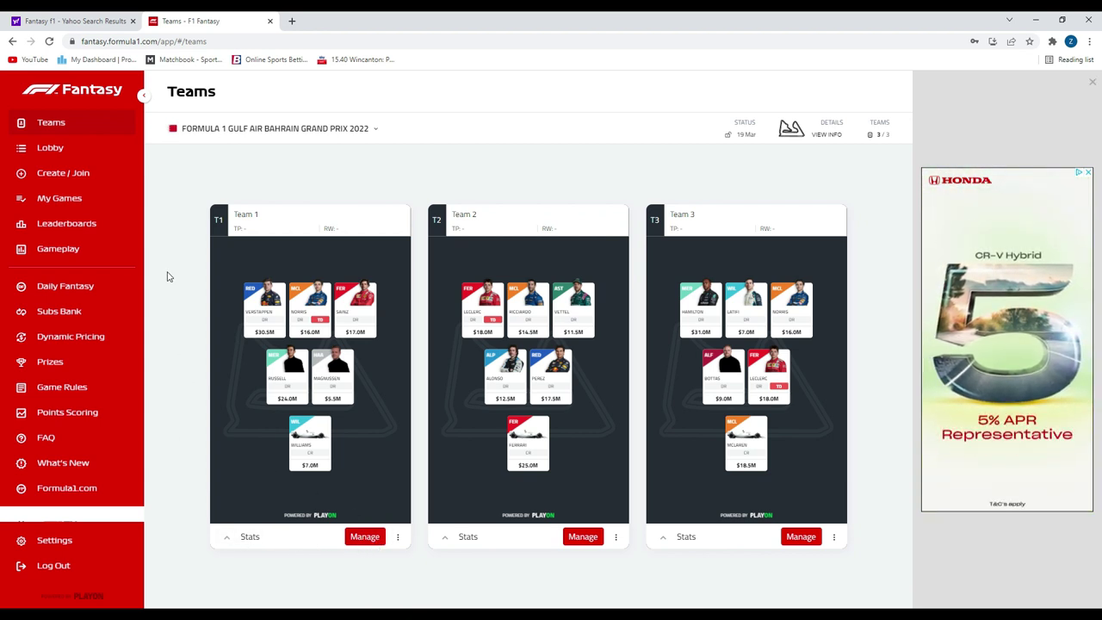
click(66, 200)
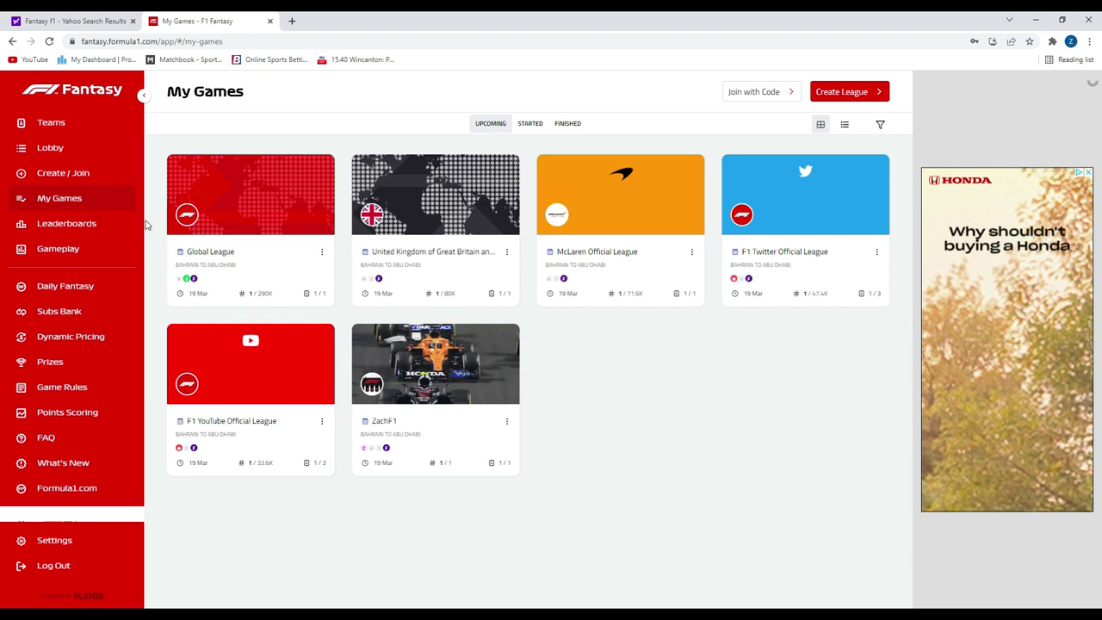
click(66, 155)
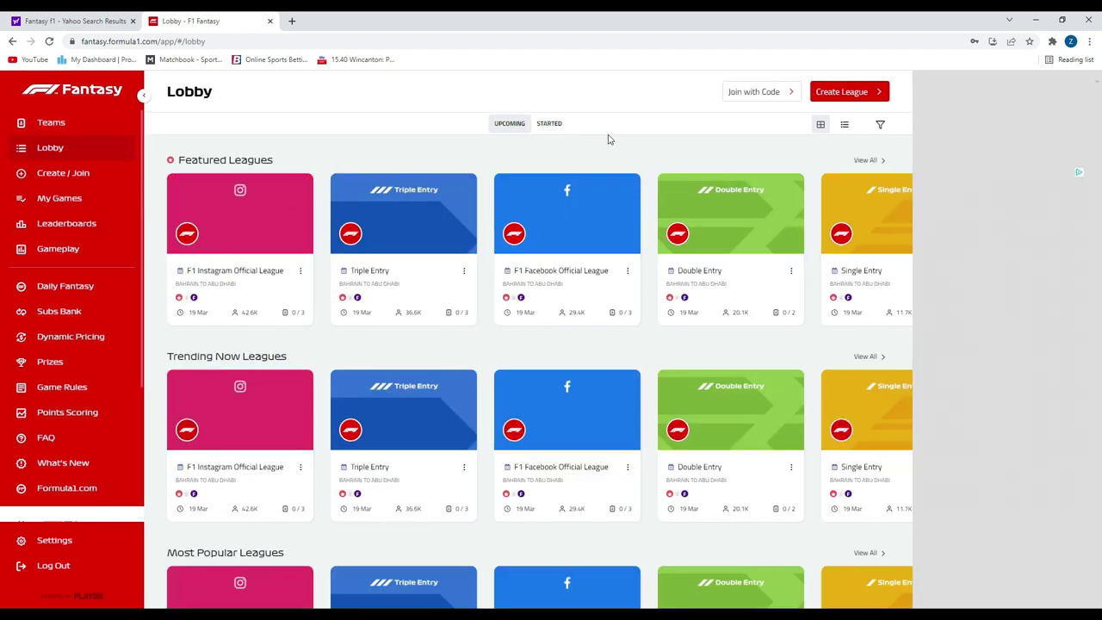
click(97, 129)
scroll(108, 284, down, 3)
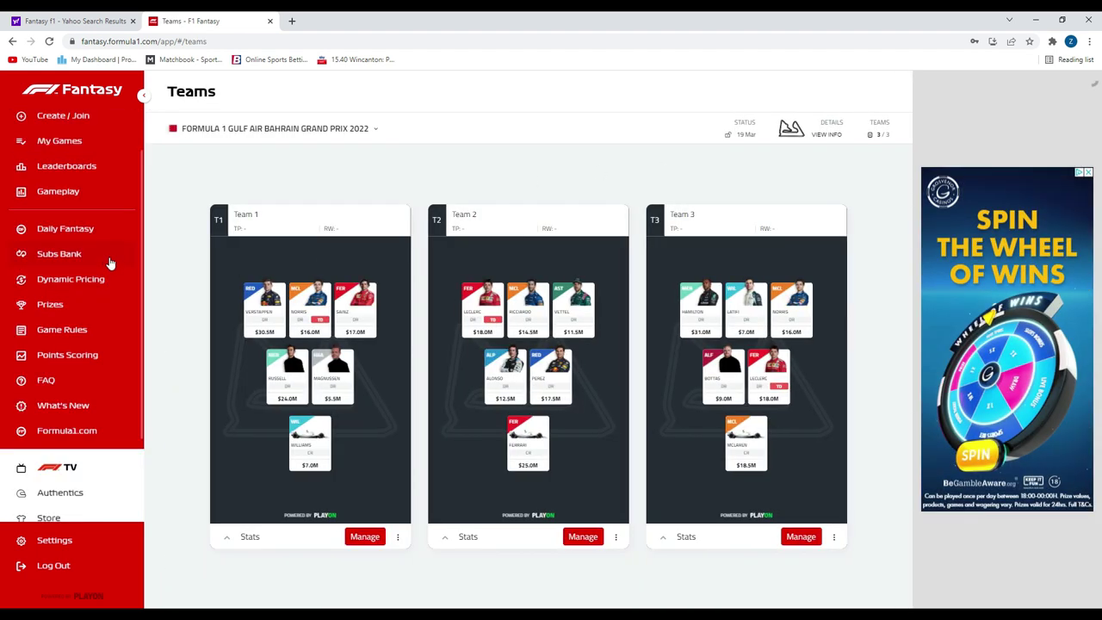
scroll(112, 312, down, 1)
scroll(110, 315, up, 4)
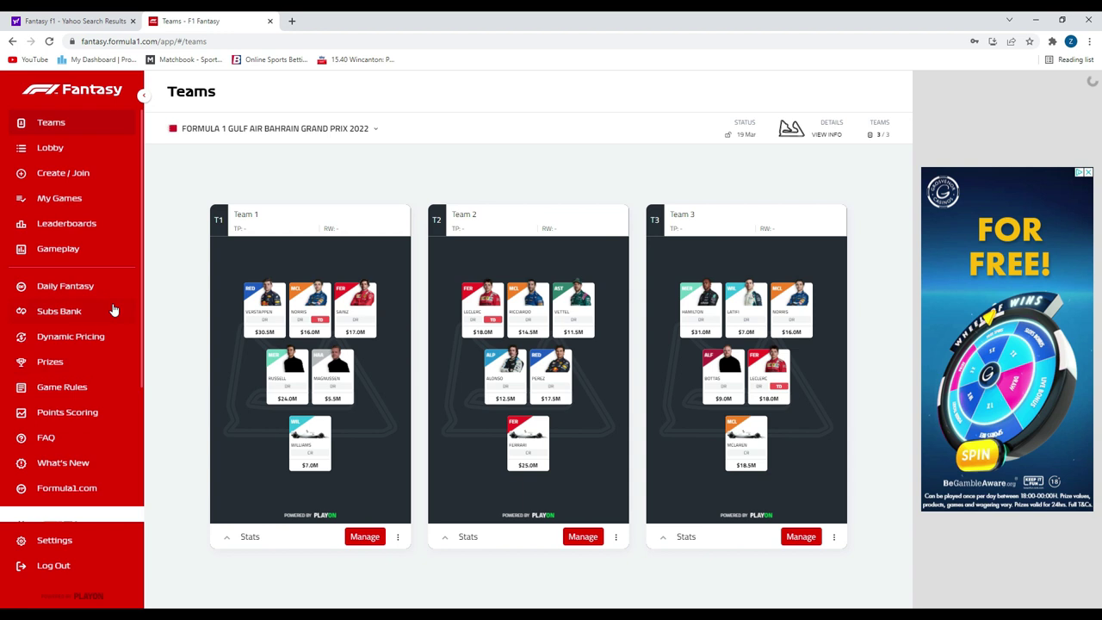
Step: View the Leaderboards and the Create / Join league form, collapsing and re-expanding the sidebar
click(78, 225)
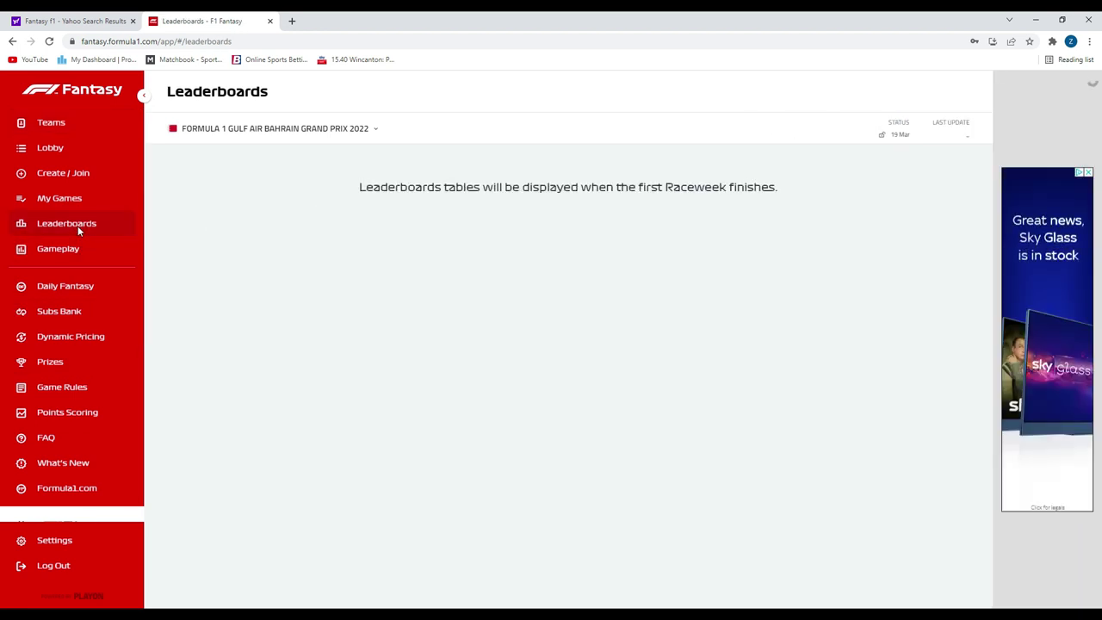
click(85, 176)
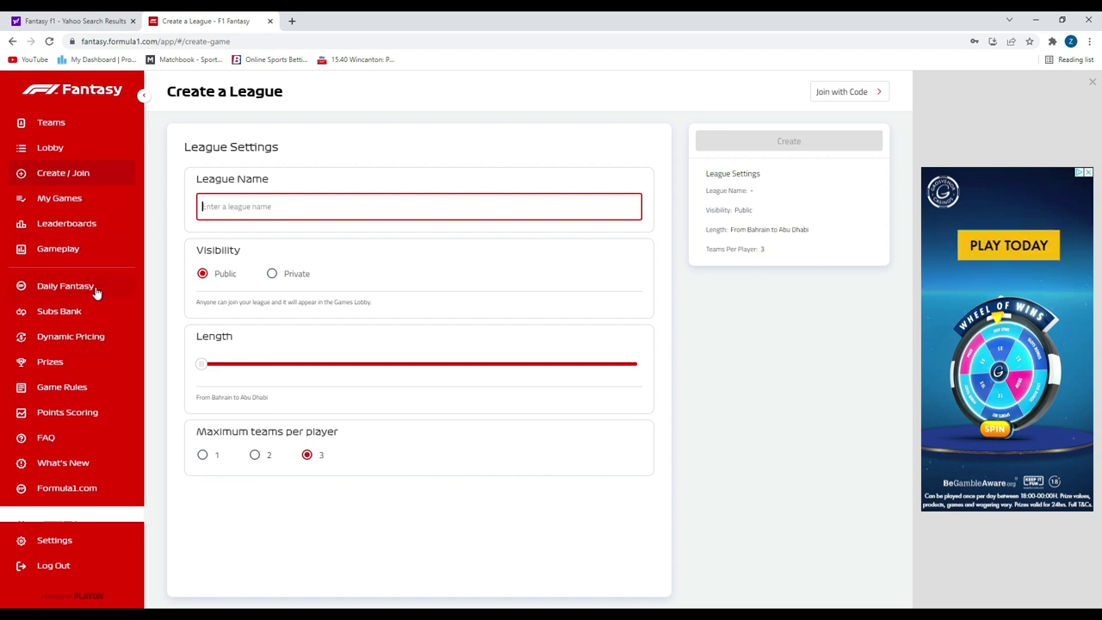
click(144, 95)
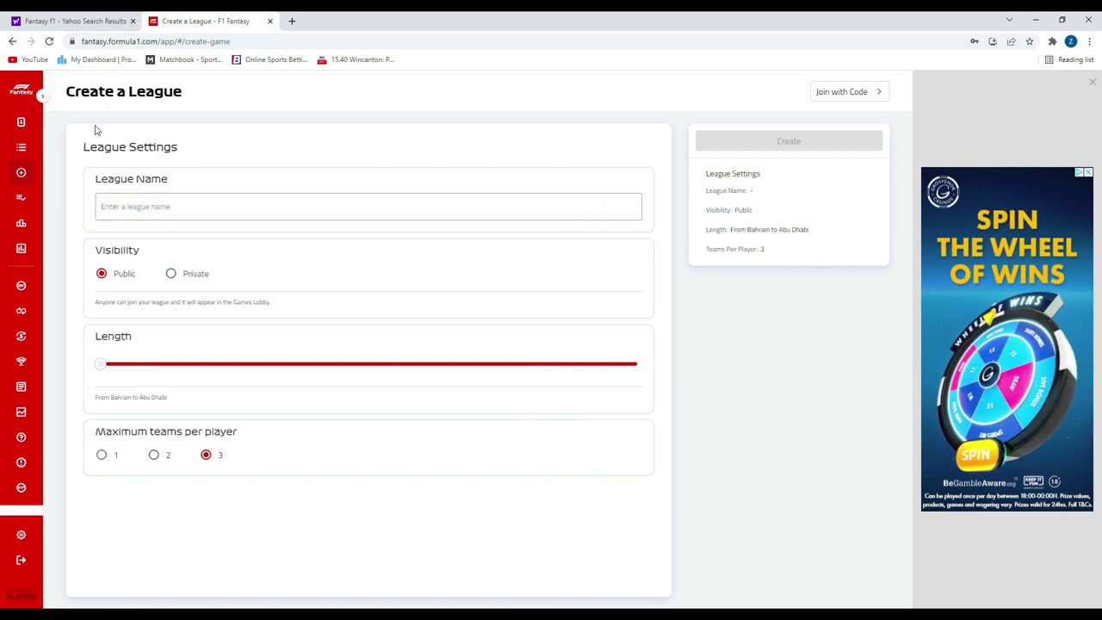
click(41, 100)
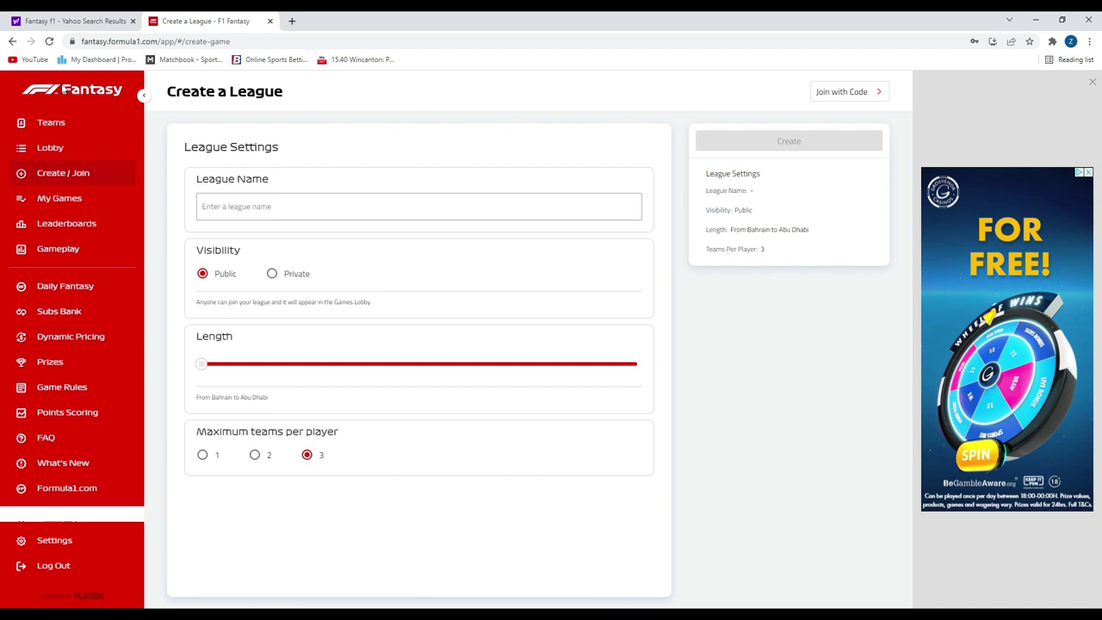
Step: Show the Gameplay statistics page, which waits for the first Bahrain Raceweek to finish
click(86, 250)
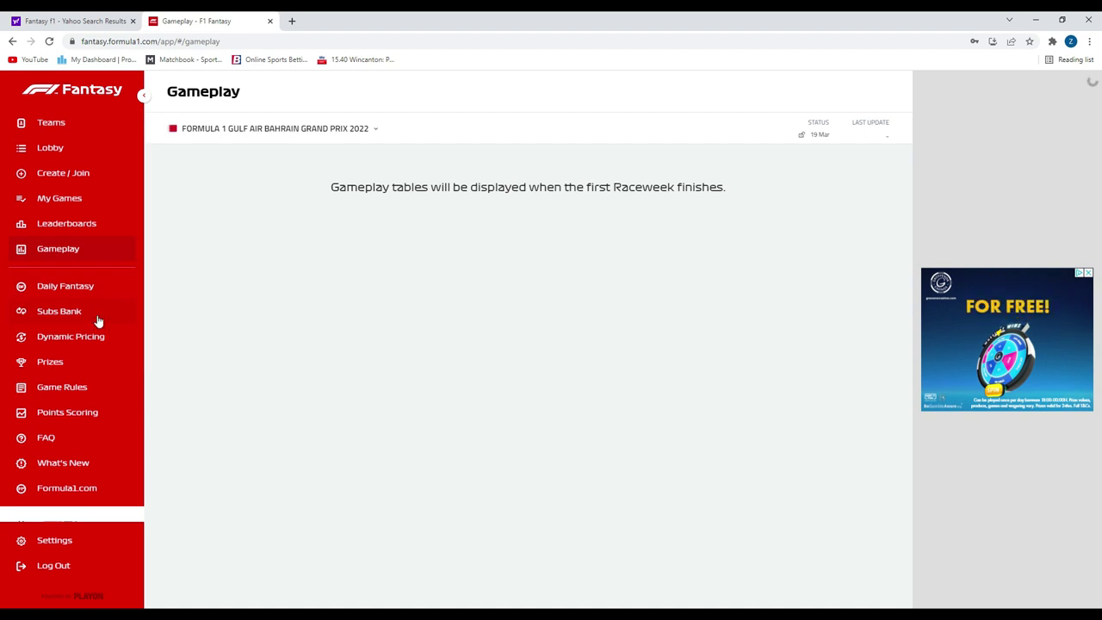
scroll(97, 336, down, 2)
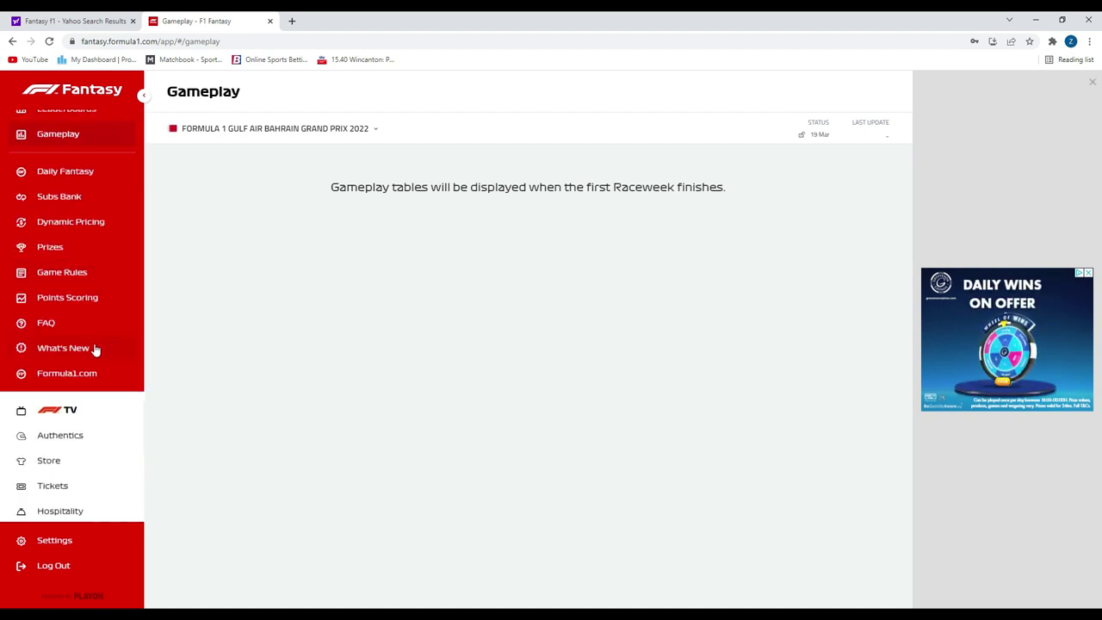
scroll(105, 332, up, 2)
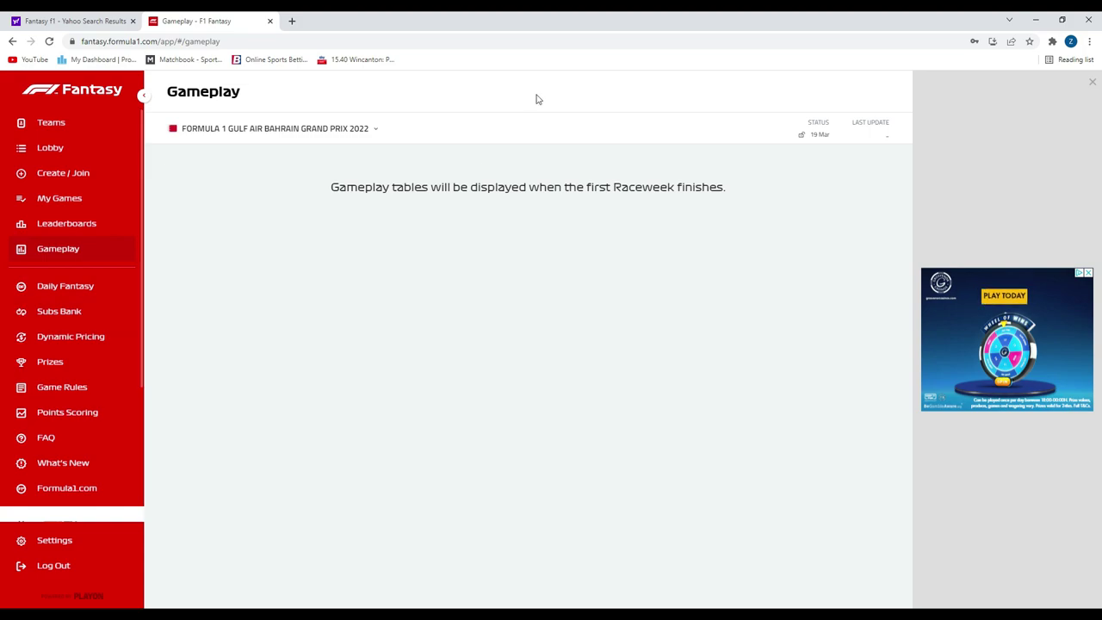